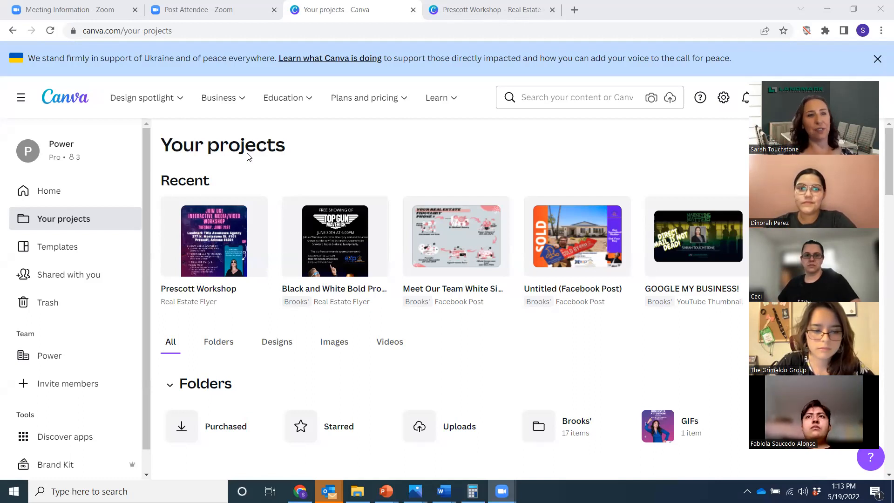
- Create a blank square Instagram post from the home page and apply the "New Team" template to it
click(40, 197)
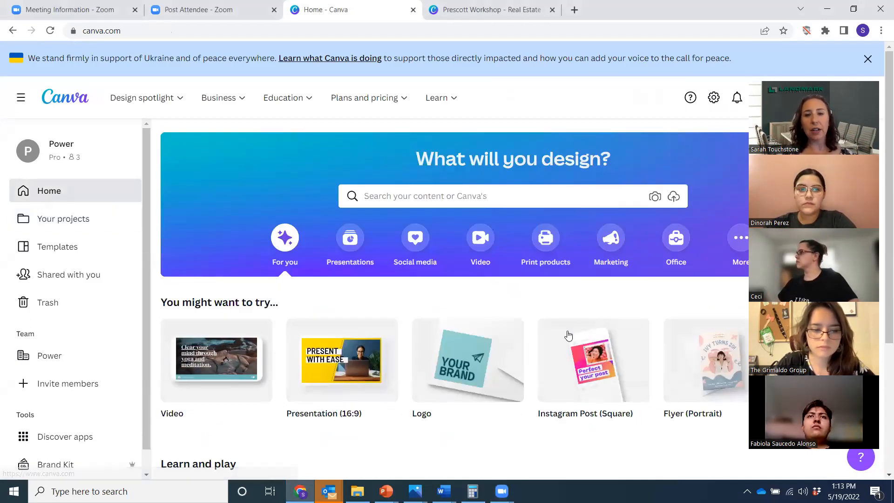
click(581, 350)
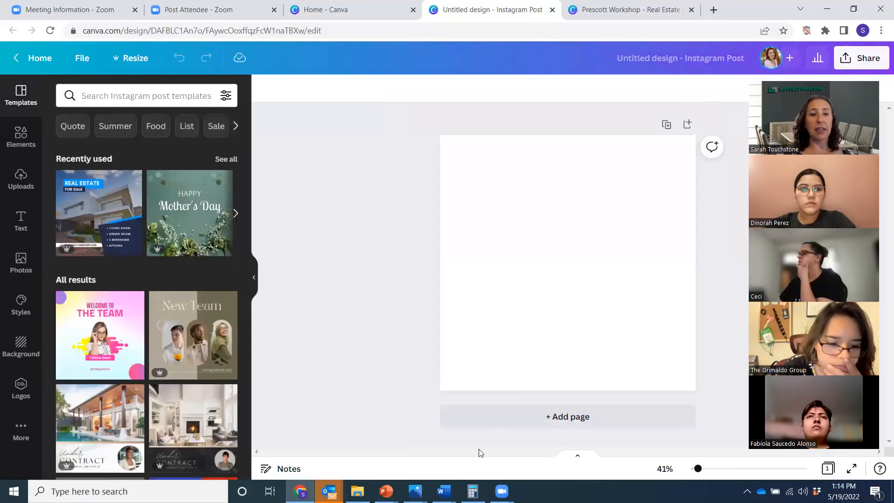
click(201, 345)
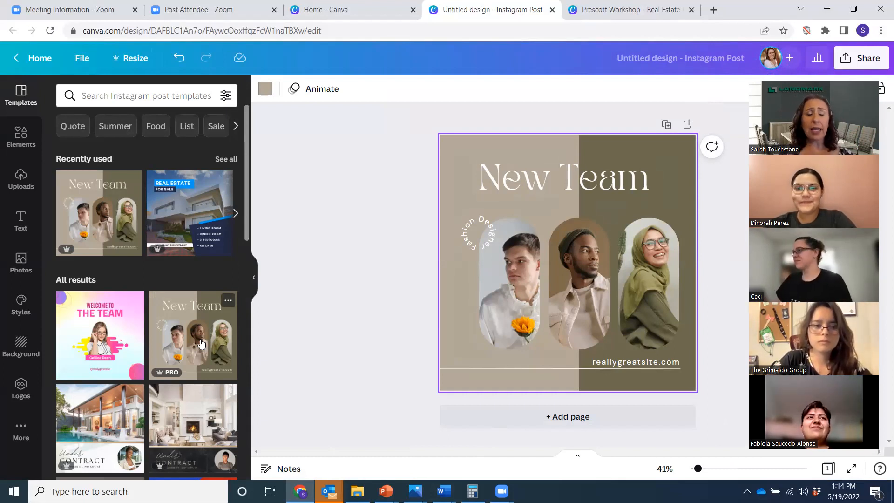
- Apply the Rise text animation to the "New Team" heading
click(551, 179)
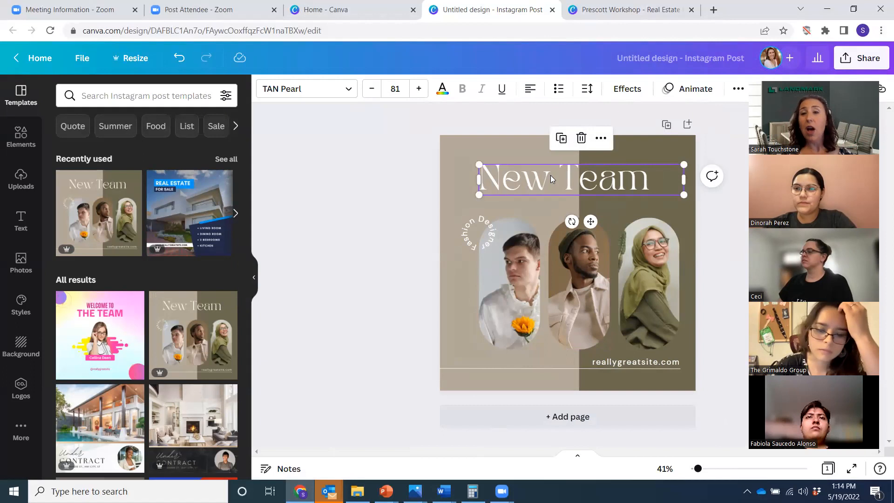
click(671, 91)
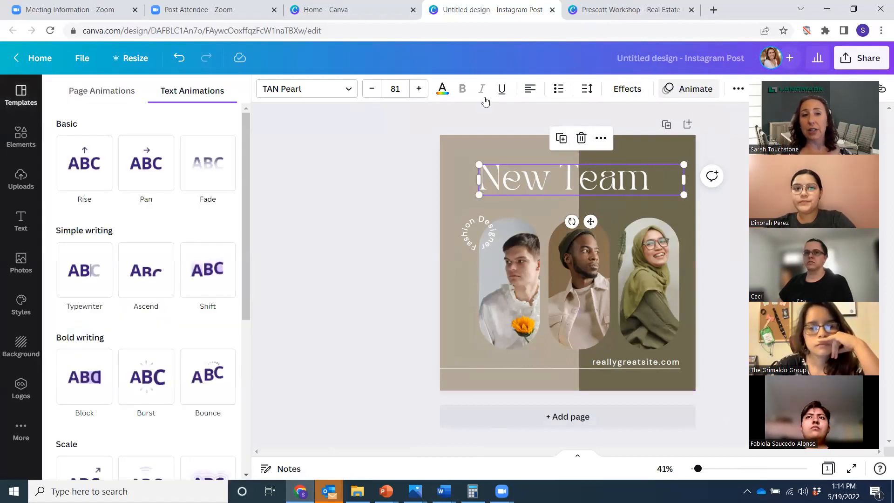
click(99, 178)
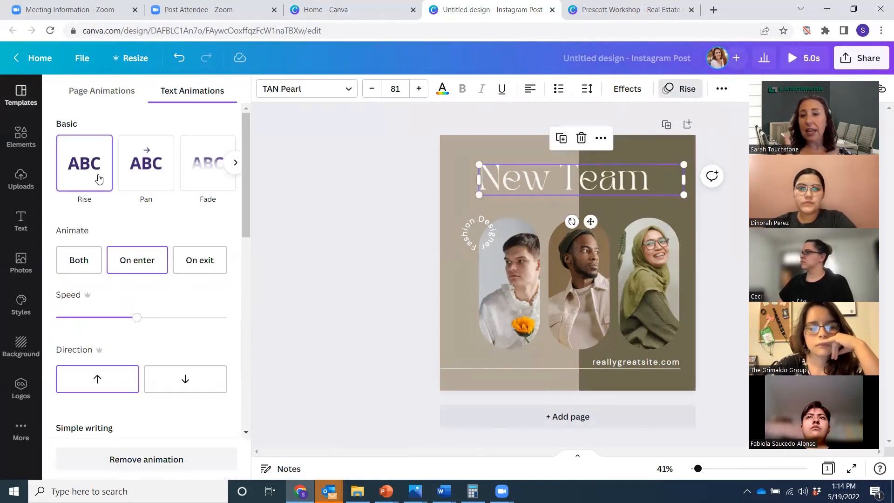
- Look at the download options for the animated Instagram post and return to the home page
click(872, 59)
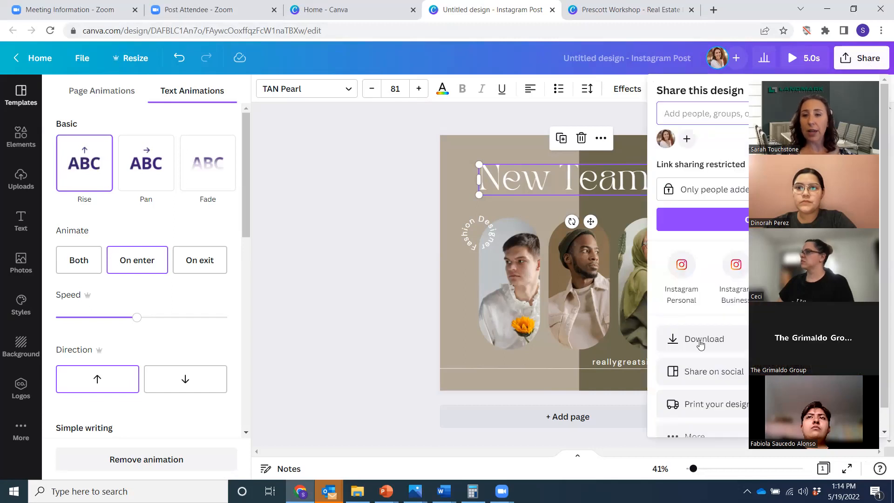
click(701, 338)
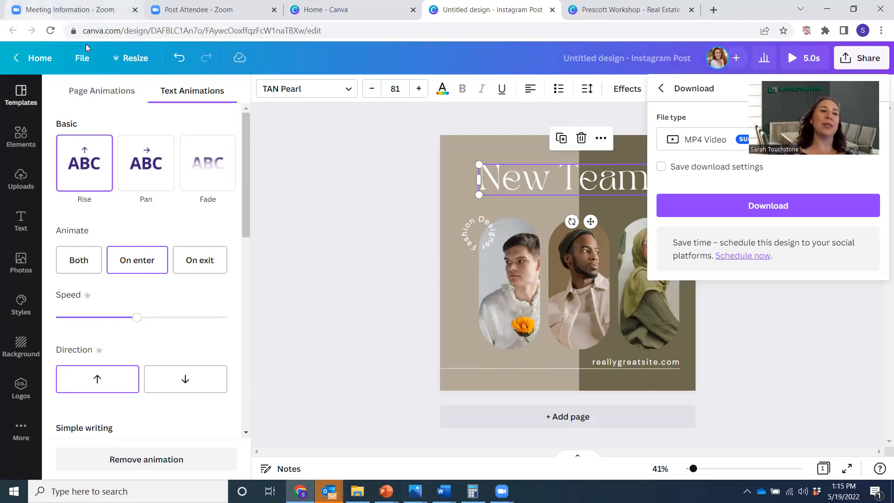
click(37, 59)
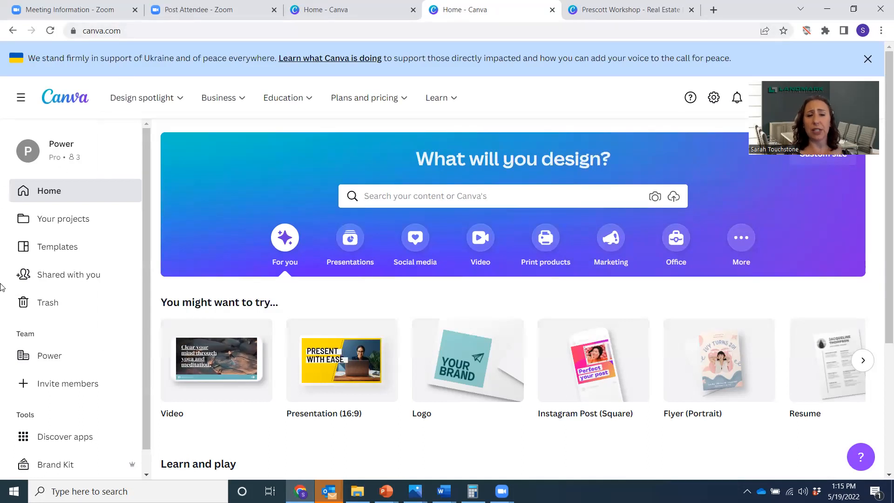
- Create a blank 1920 × 1080 px video design and search its templates for "real estate"
mouse_move(240, 358)
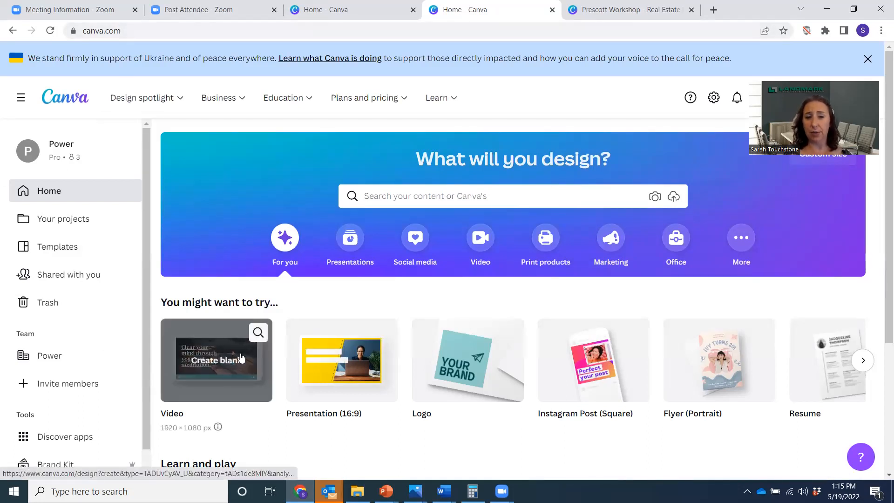
click(241, 358)
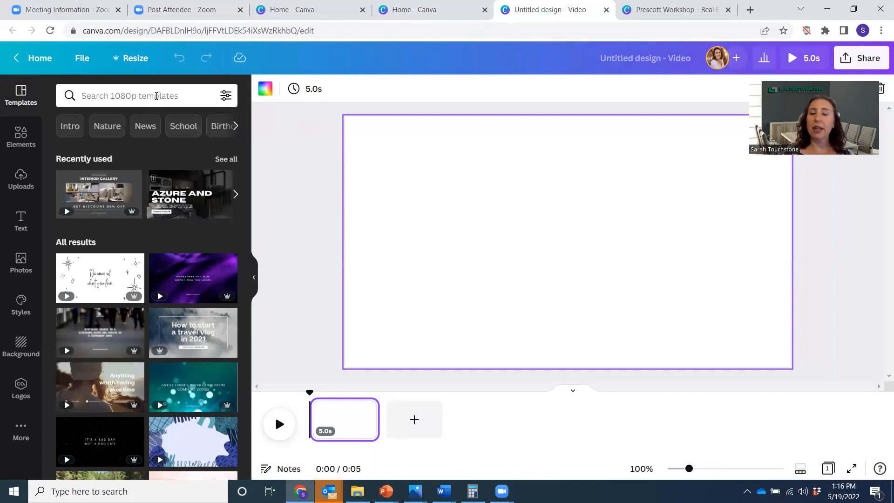
click(156, 96)
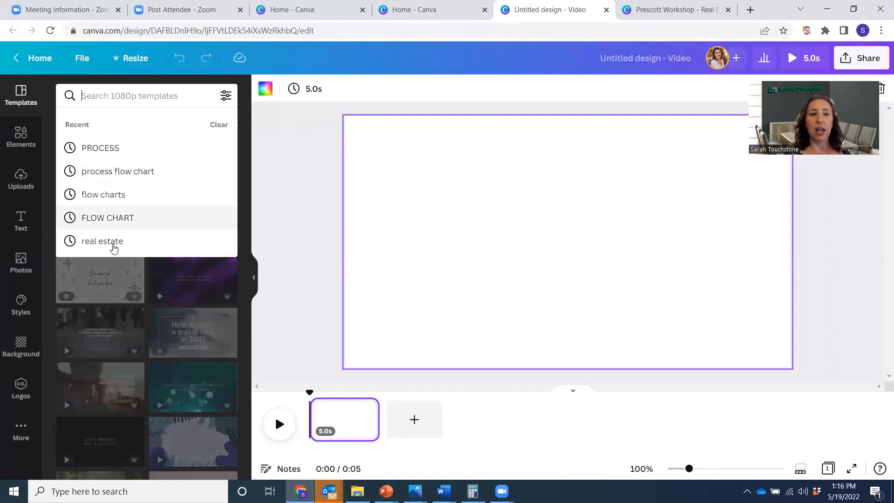
click(111, 241)
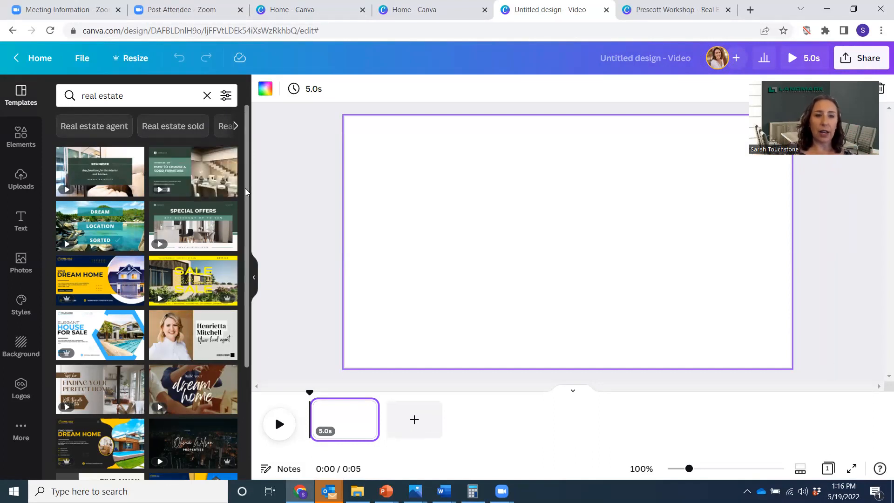
- Find the Monochromatic Apartment Real Estate Listing Slideshow Video template and apply all 10 of its pages
scroll(243, 191, down, 5)
scroll(259, 330, down, 4)
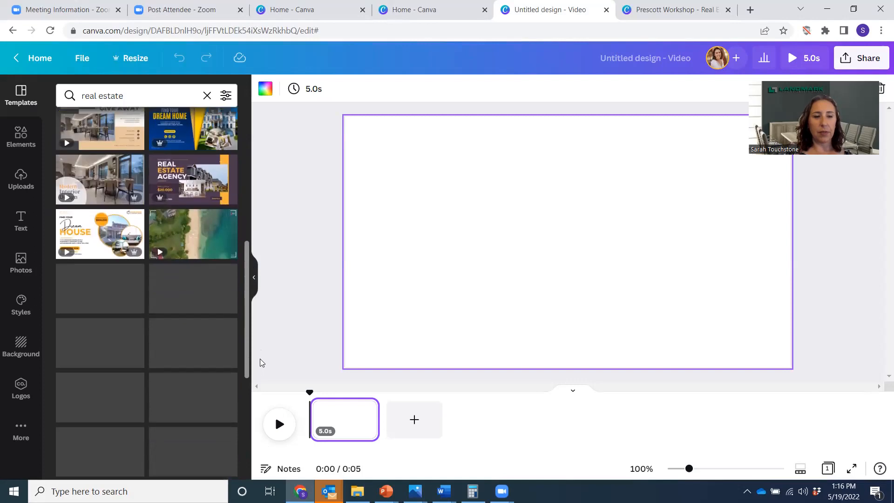
drag(260, 359, 267, 405)
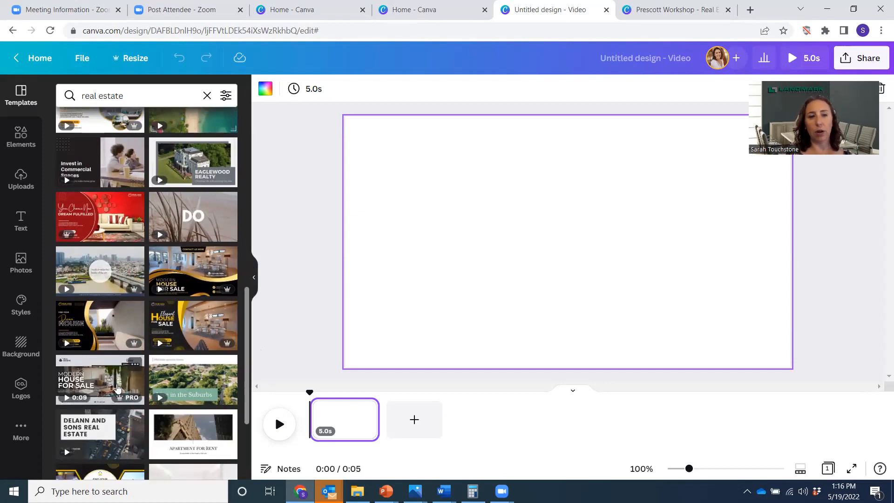
scroll(191, 396, down, 1)
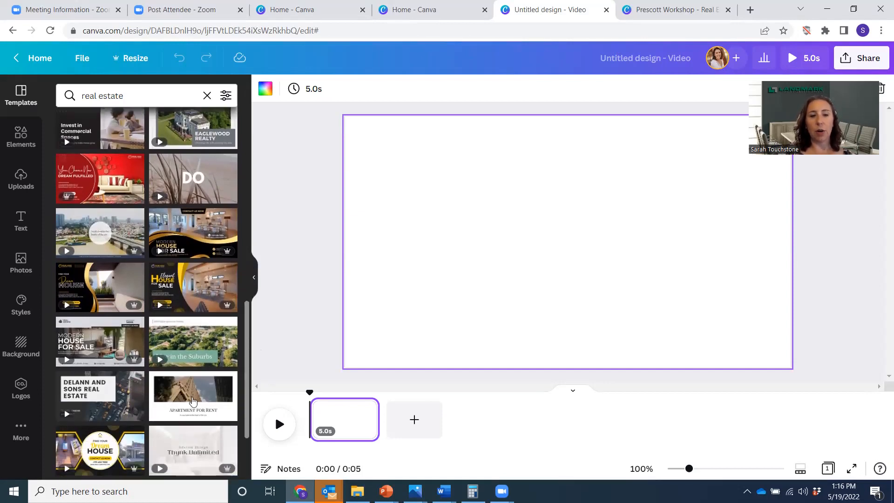
click(190, 401)
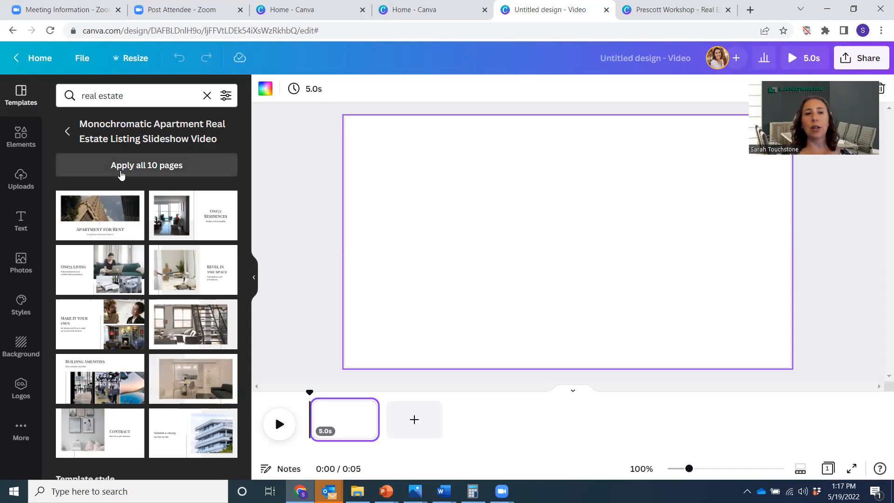
click(121, 175)
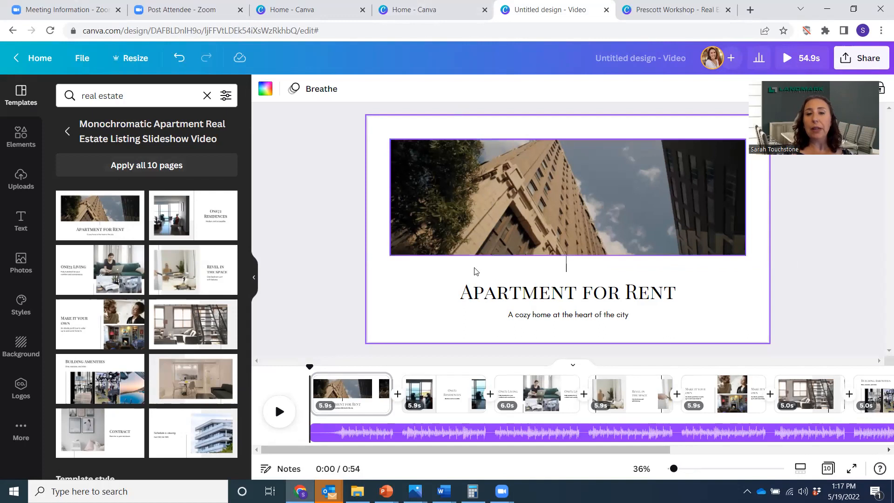
- Open the slideshow's second page, "One72 Residences", and preview its embedded video clip
click(432, 399)
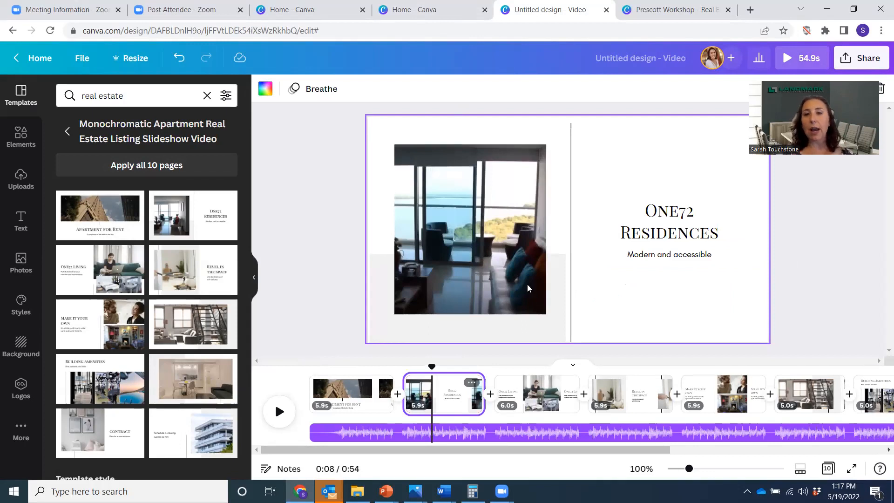
click(519, 302)
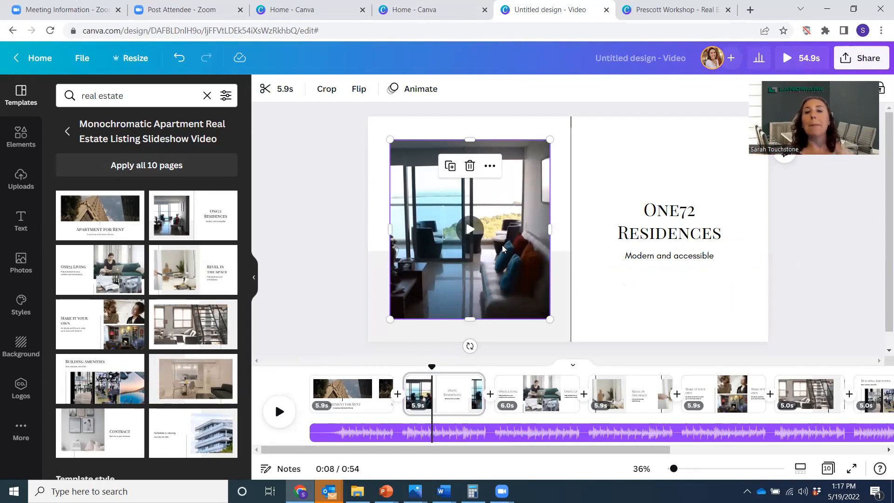
click(471, 230)
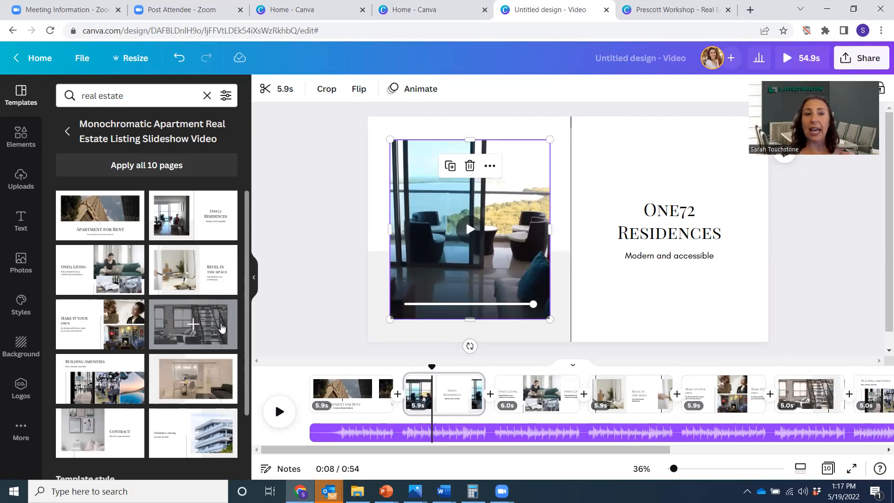
- Replace the video on the "One72 Residences" page with the uploaded 7.3-second clip of the man in sunglasses and preview the slideshow
click(13, 191)
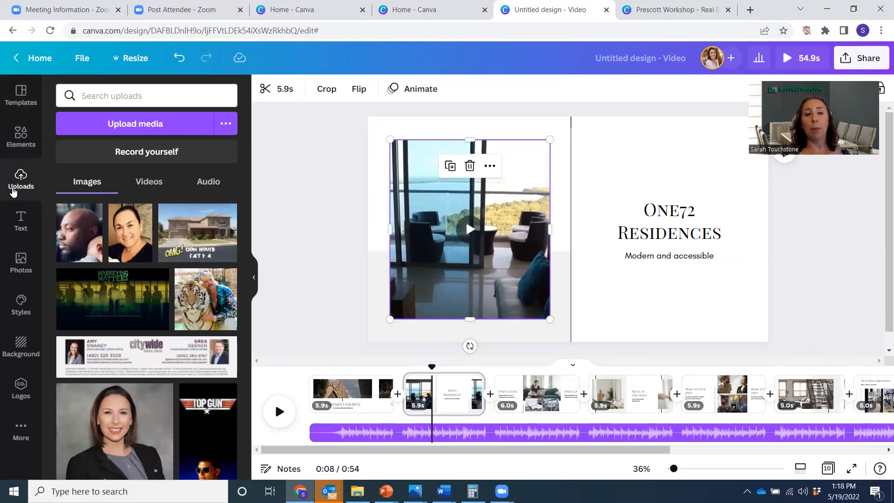
click(151, 188)
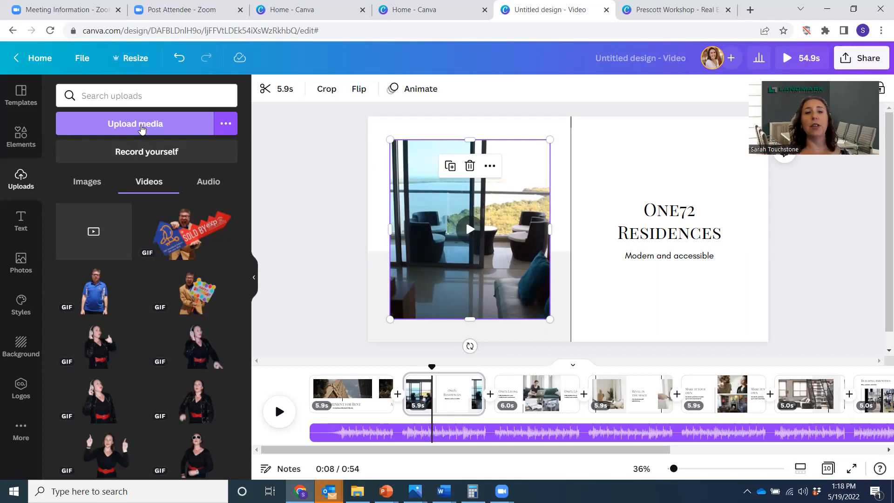
drag(247, 243, 243, 441)
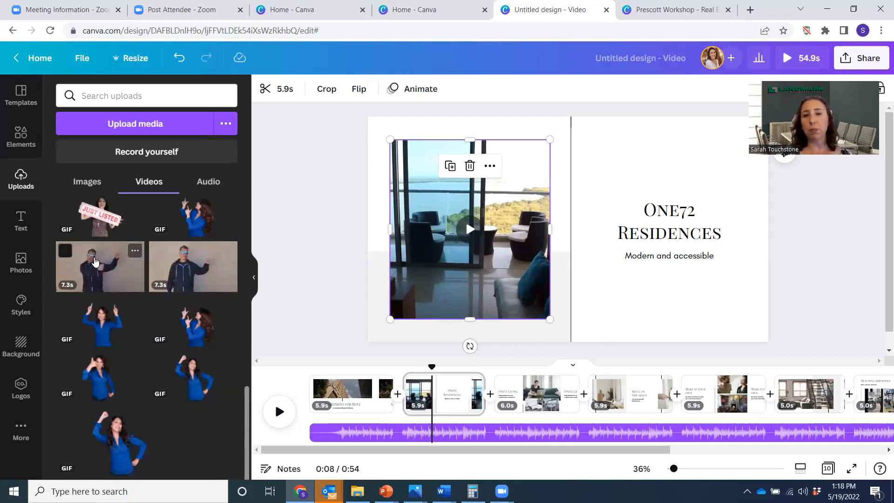
drag(95, 261, 418, 210)
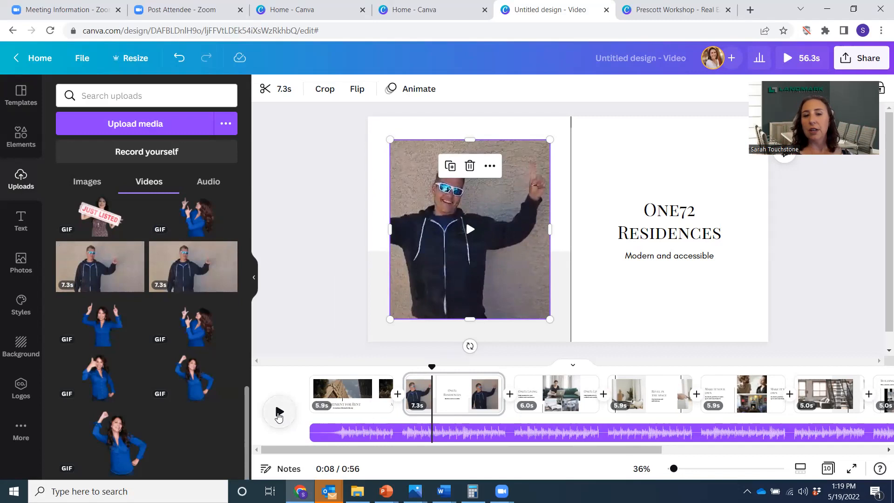
click(279, 414)
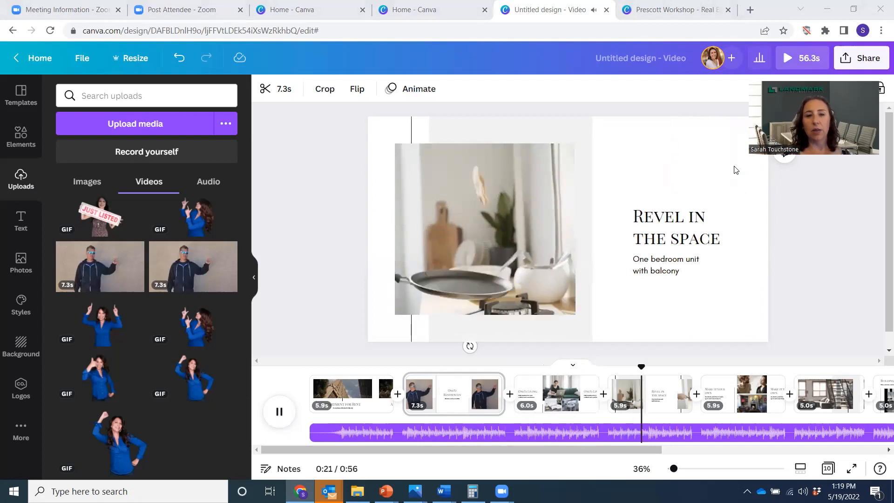
click(280, 411)
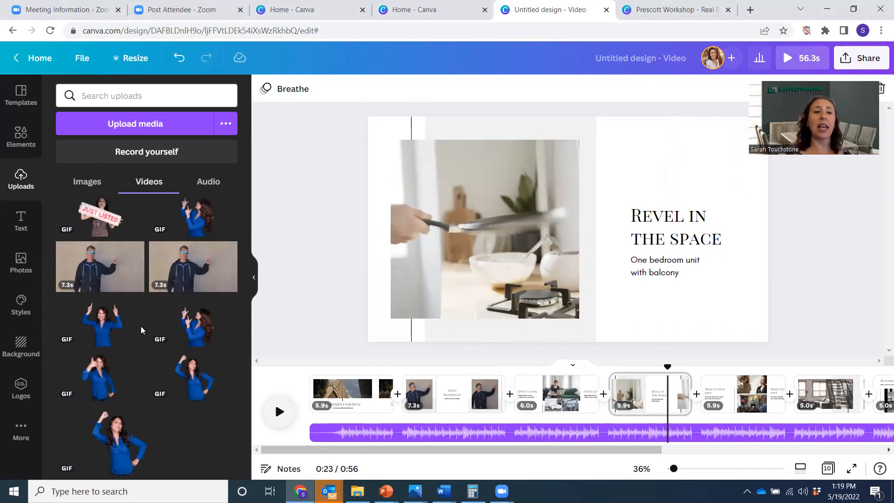
- Replace the slideshow's template soundtrack with the uploaded track "Bob Marley - Could You Be Loved"
click(212, 184)
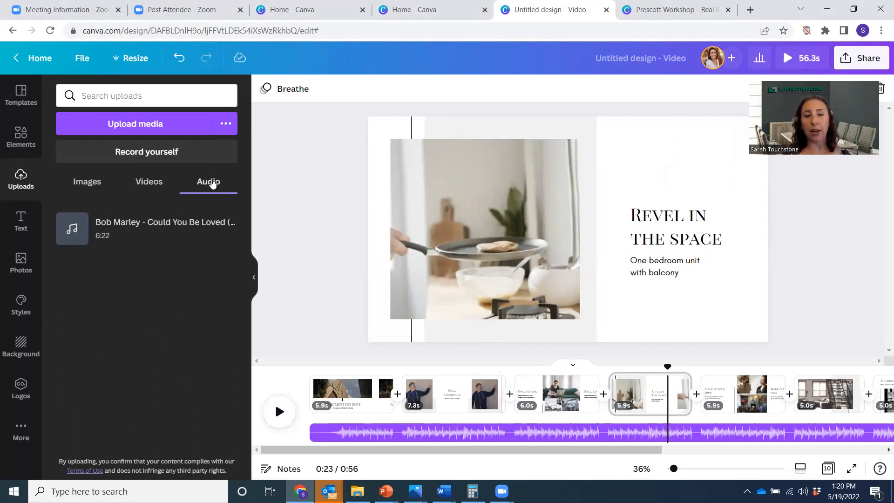
click(390, 434)
key(Delete)
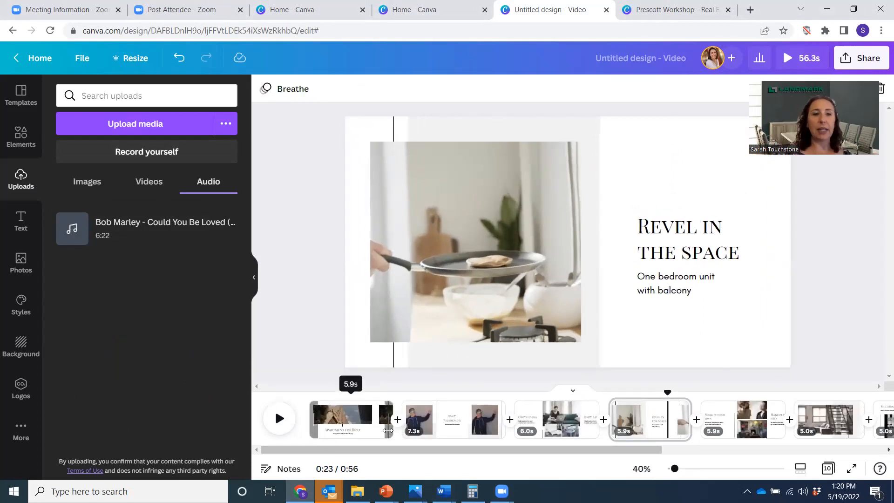
drag(163, 225, 428, 444)
drag(438, 440, 440, 440)
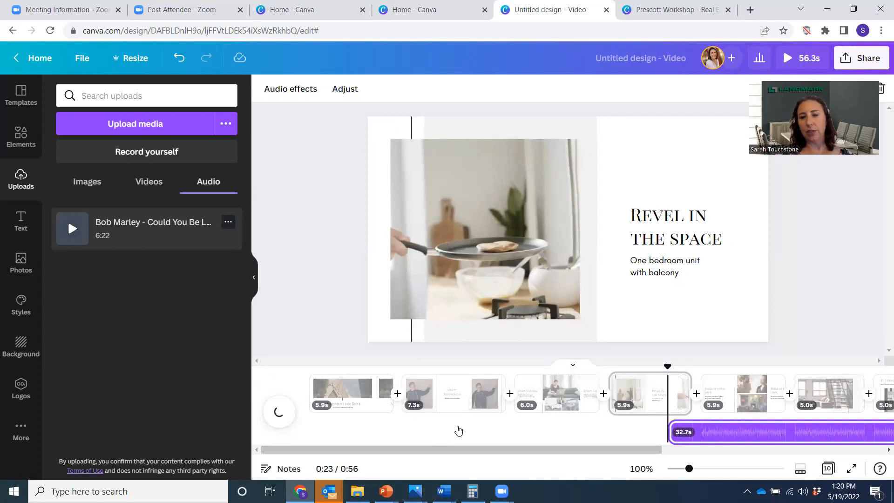
- Try to move the added music track to the beginning of the video timeline
drag(668, 365, 307, 363)
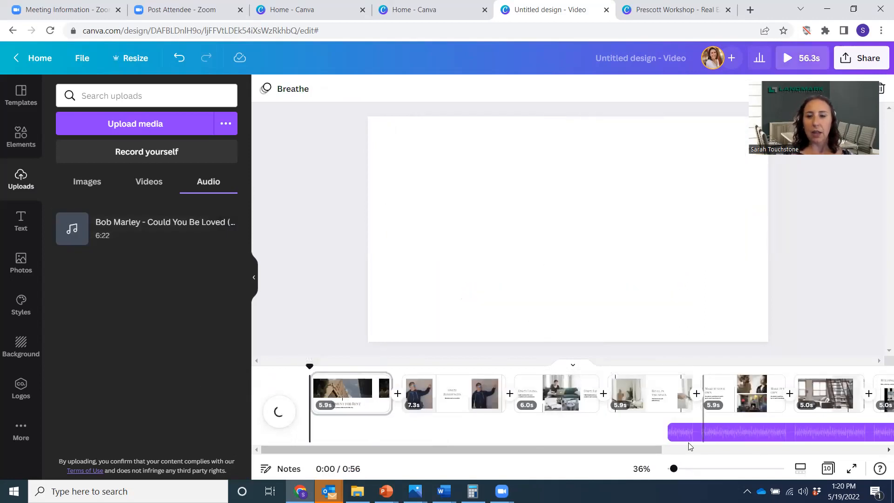
drag(674, 432, 353, 439)
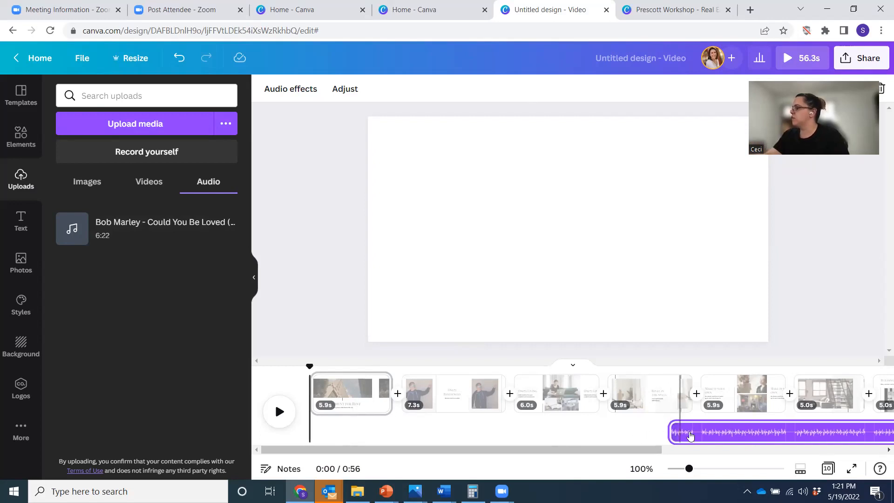
click(706, 435)
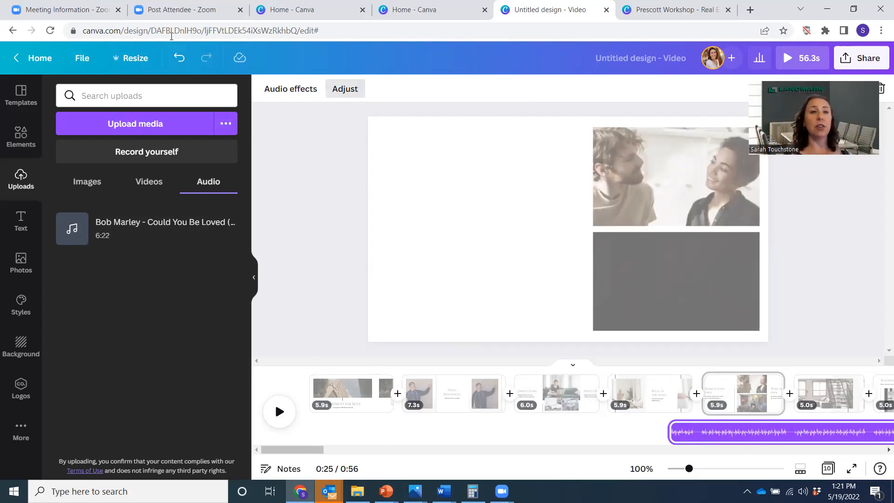
- Undo the soundtrack changes, including the added music track and the deletion of the template's audio
click(177, 57)
click(177, 58)
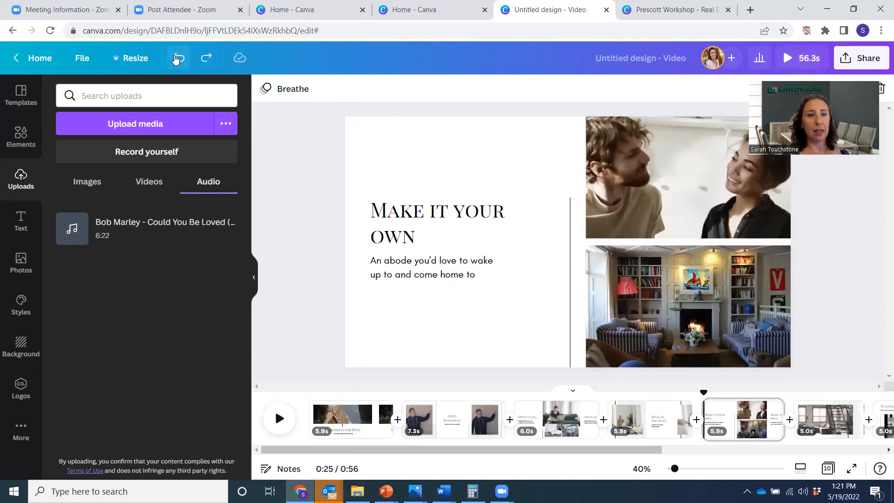
click(177, 58)
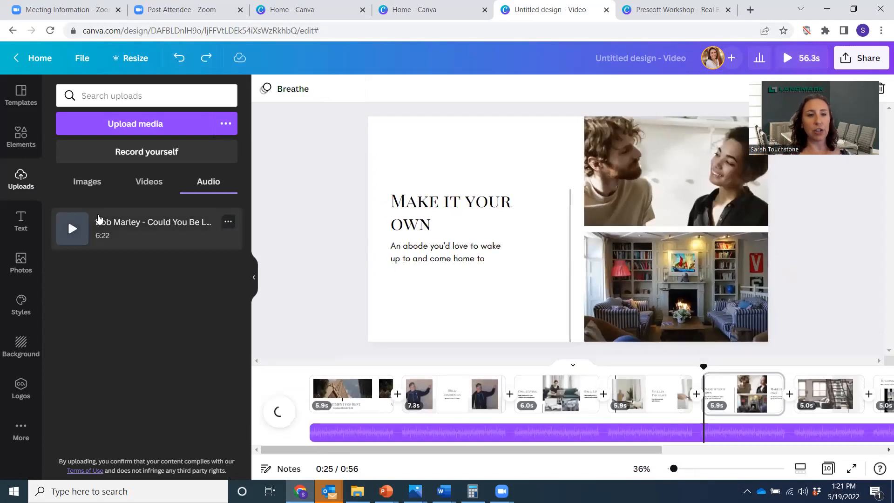
- Add the uploaded track "Bob Marley - Could You Be Loved" to the timeline alongside the template soundtrack and preview the overlapping audio
drag(99, 222, 395, 437)
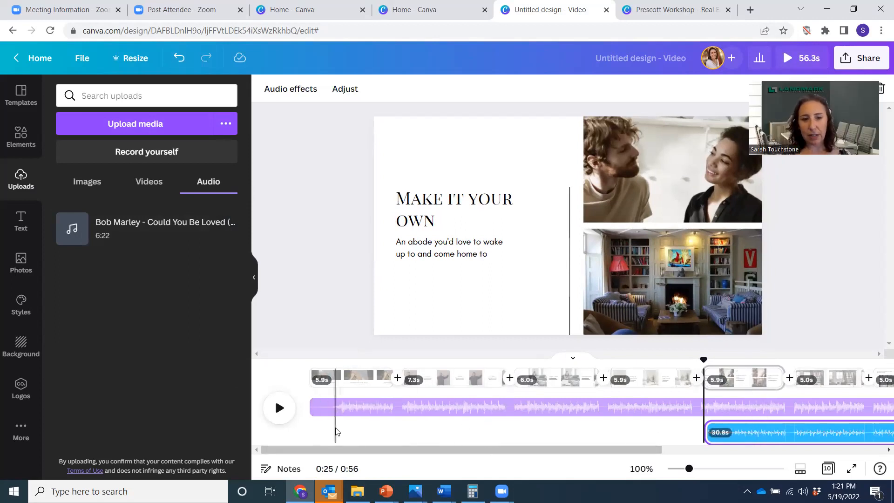
click(280, 410)
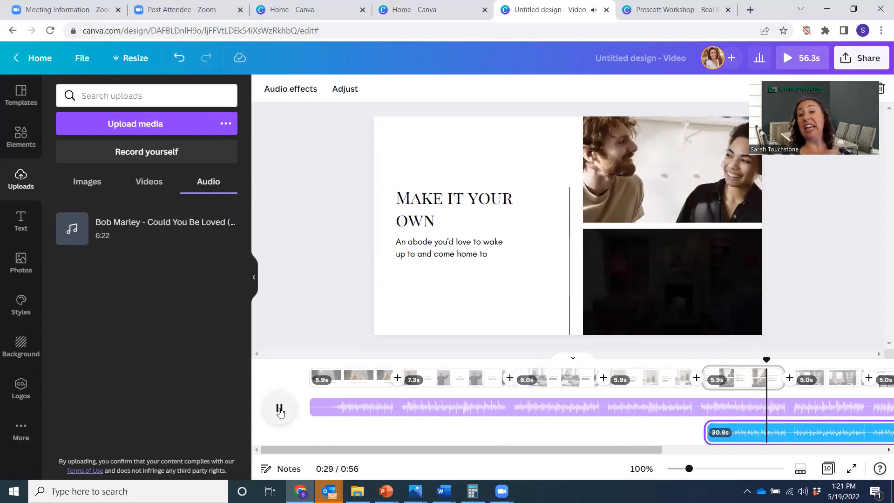
click(280, 409)
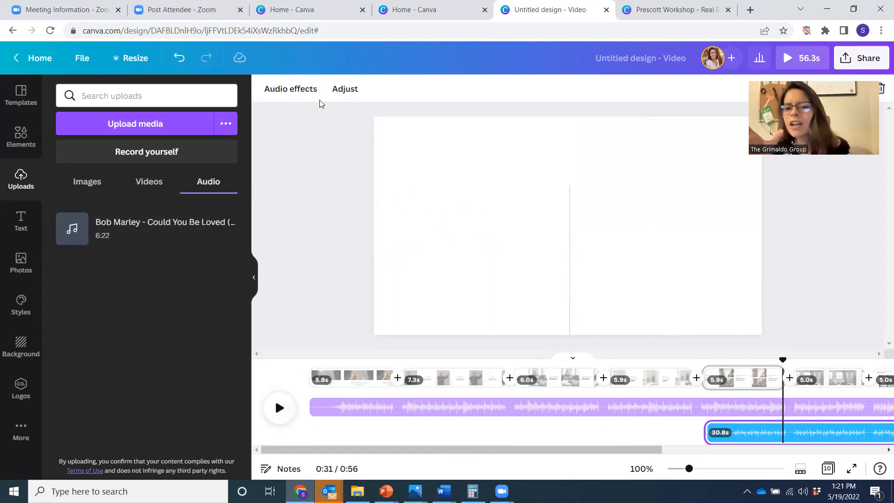
- Examine the added music track's fade in and fade out effects and its Adjust mode
click(294, 94)
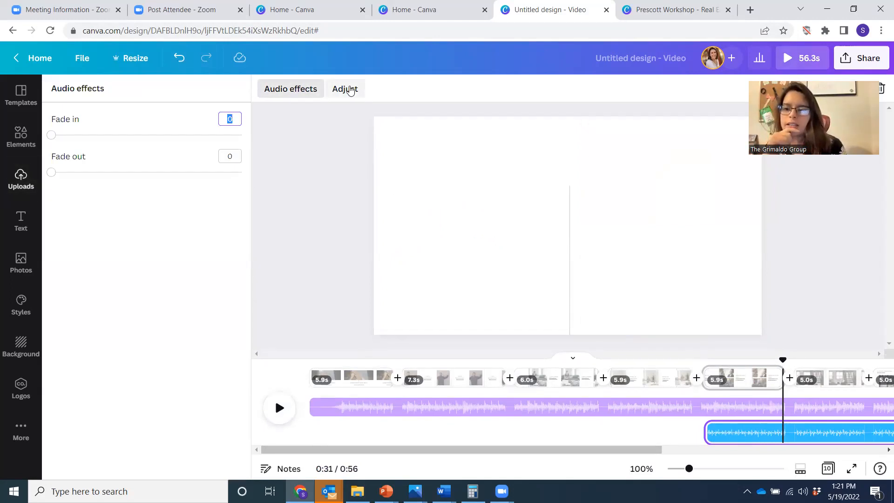
click(350, 90)
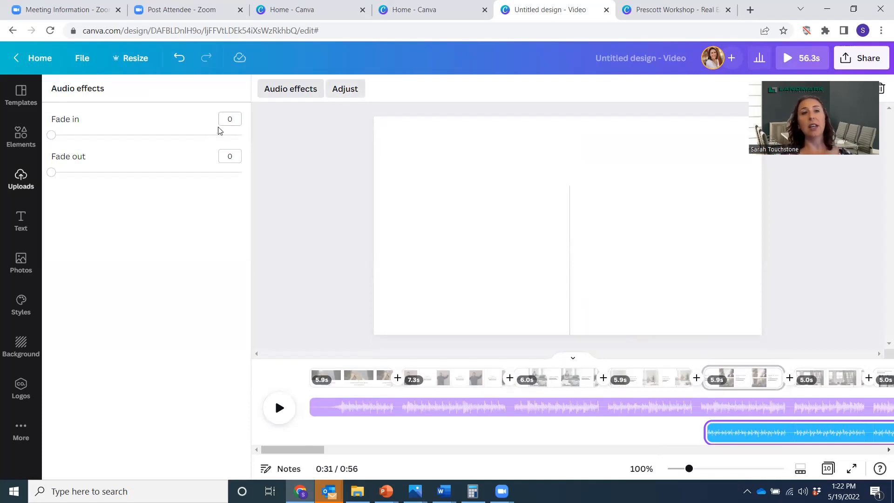
click(282, 93)
click(282, 93)
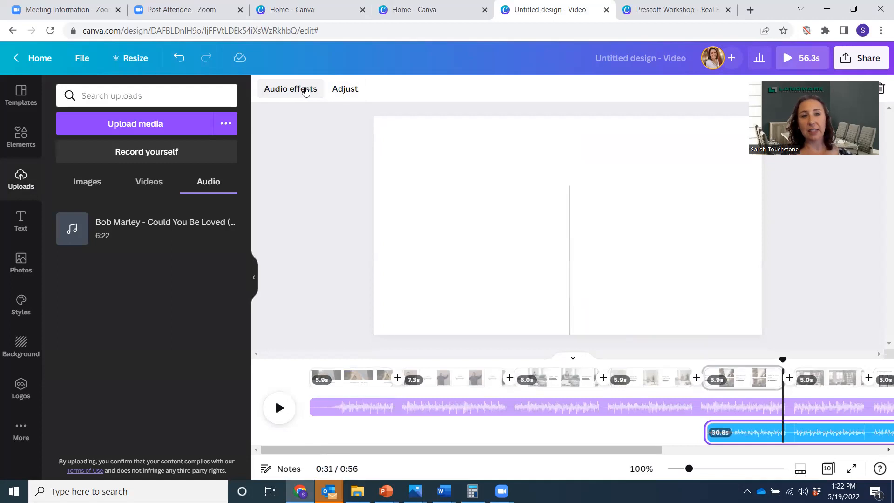
click(348, 93)
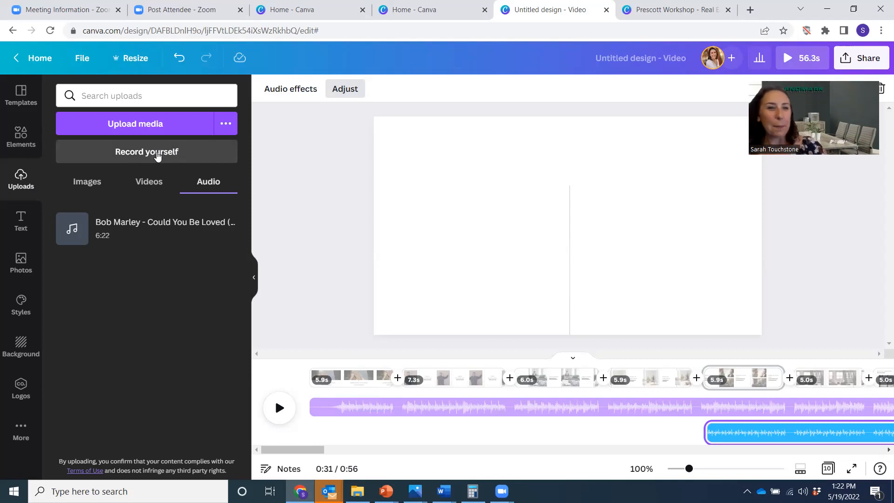
- Open the self-recording studio, allow camera and microphone access, and share the entire screen as the recording source
click(158, 154)
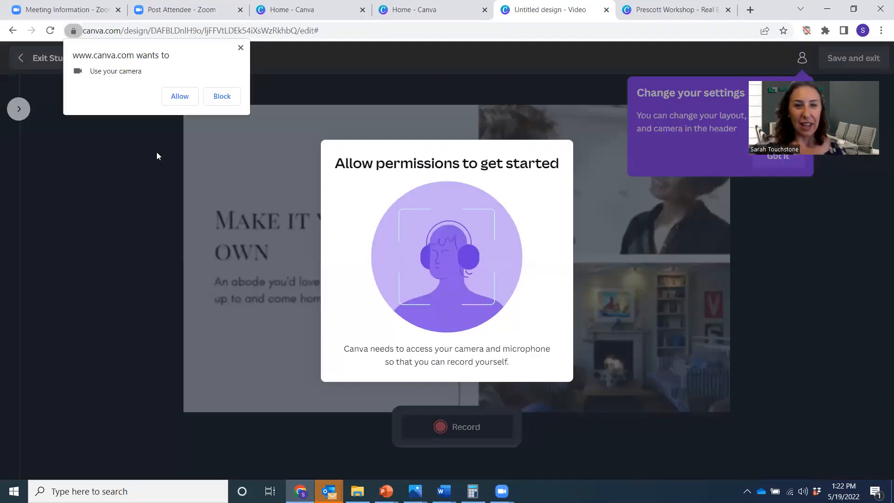
click(180, 96)
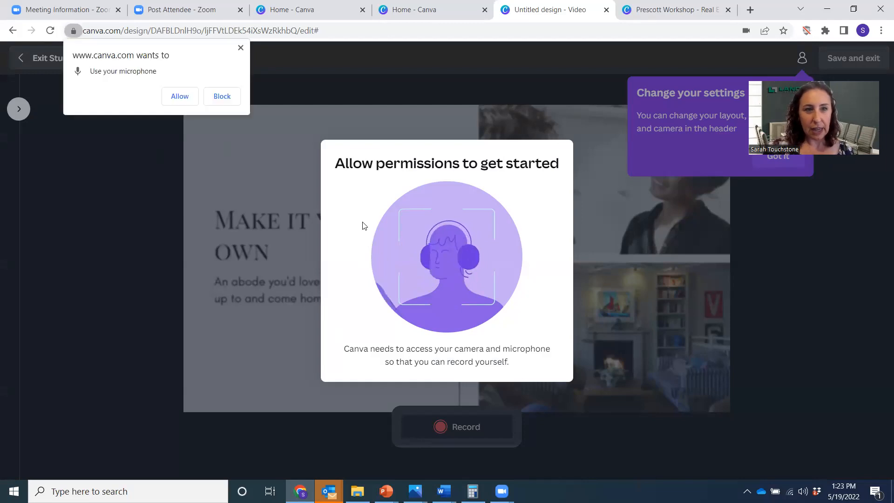
click(180, 96)
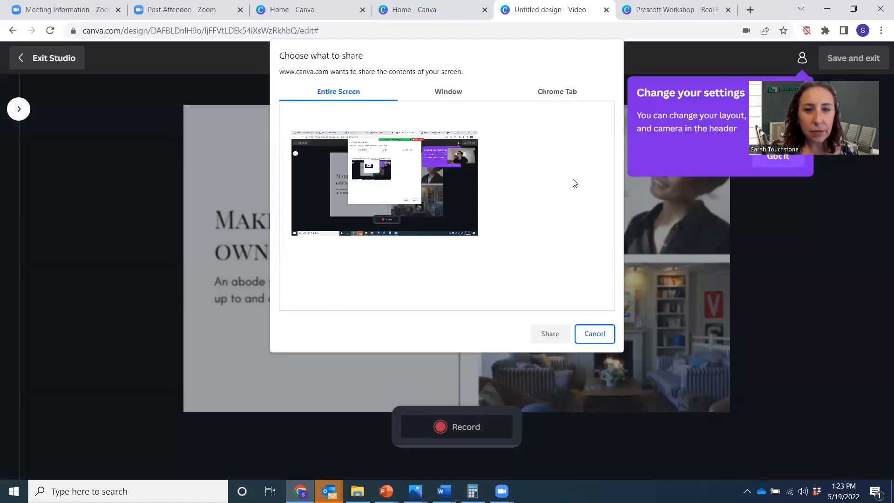
click(427, 158)
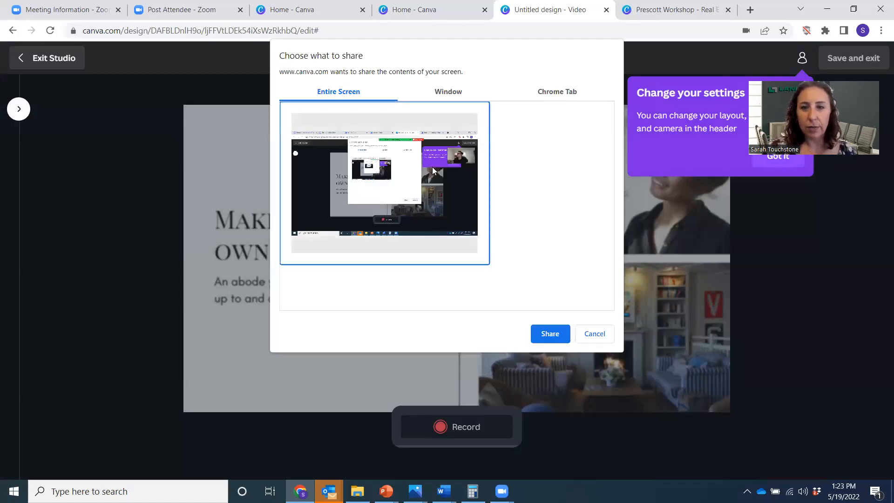
click(550, 334)
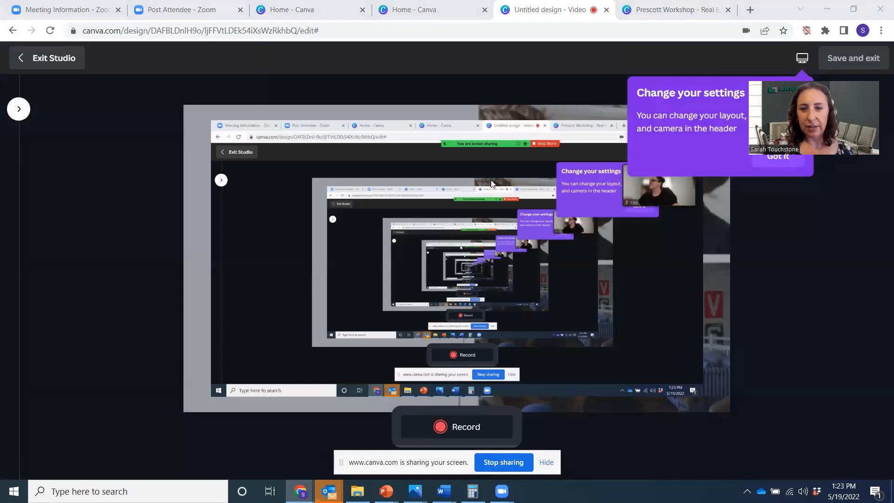
- Record a screen clip of about 9 seconds and save it to the "Make it your own" page
click(442, 428)
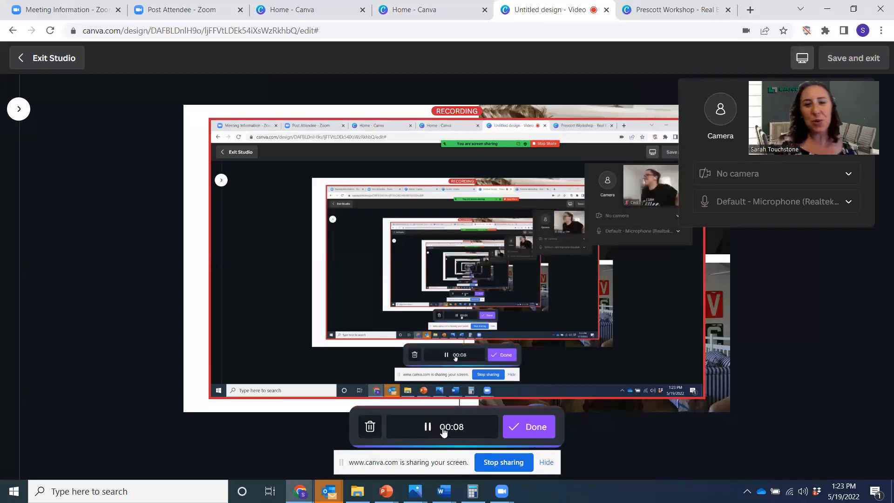
click(507, 431)
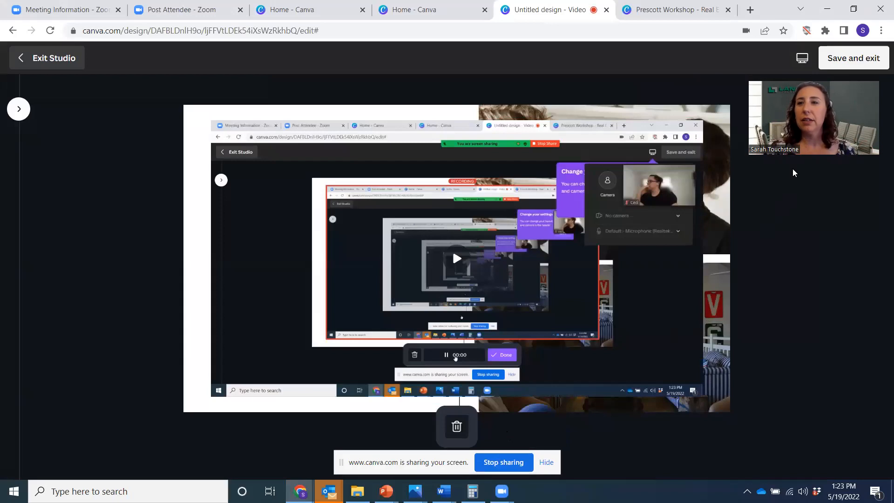
click(852, 58)
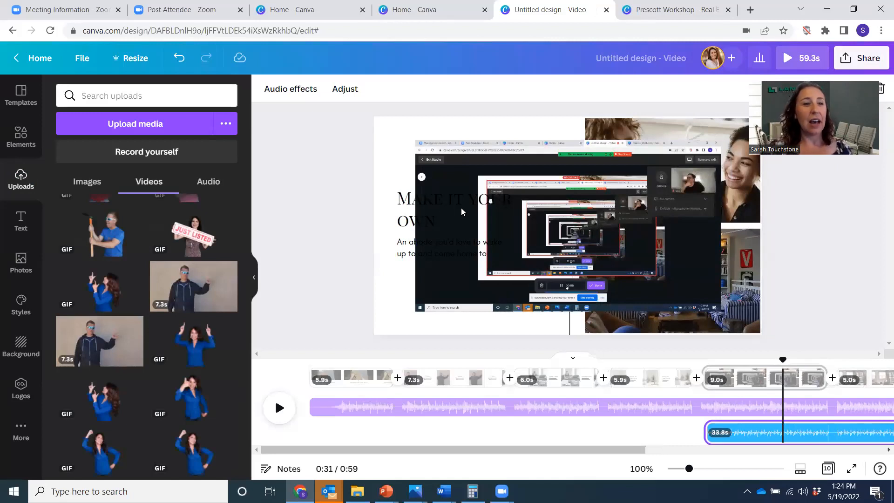
- Replace the video on the "One72 Residences" page with the uploaded 9.0-second screen recording
click(203, 183)
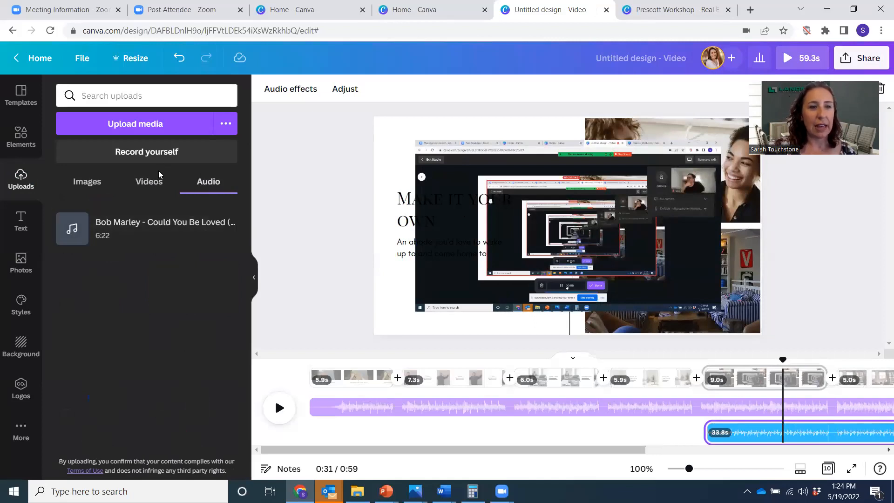
click(149, 181)
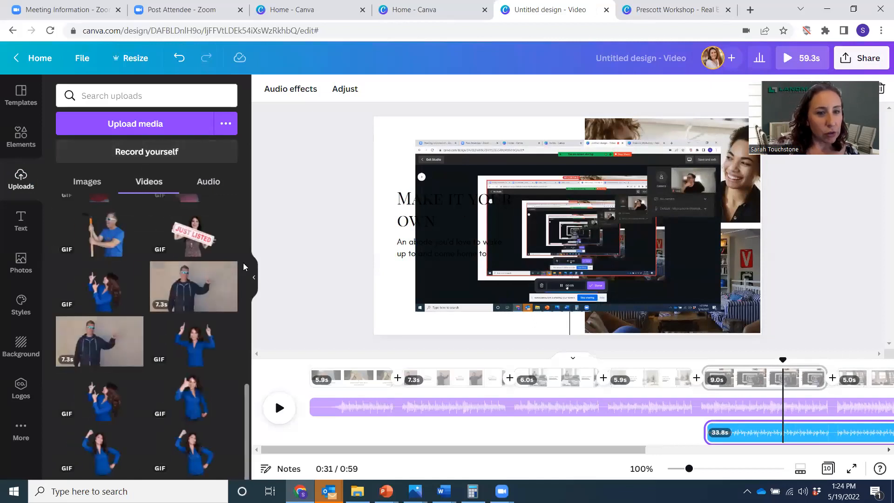
drag(245, 401, 248, 152)
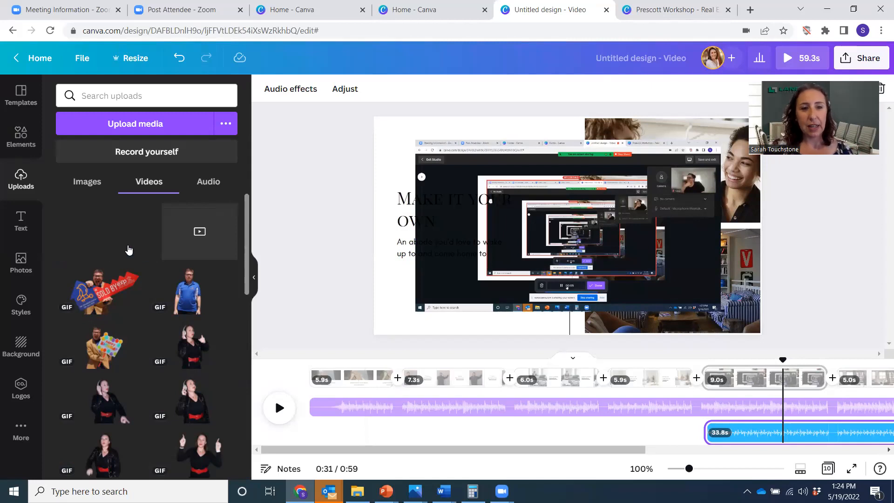
click(442, 382)
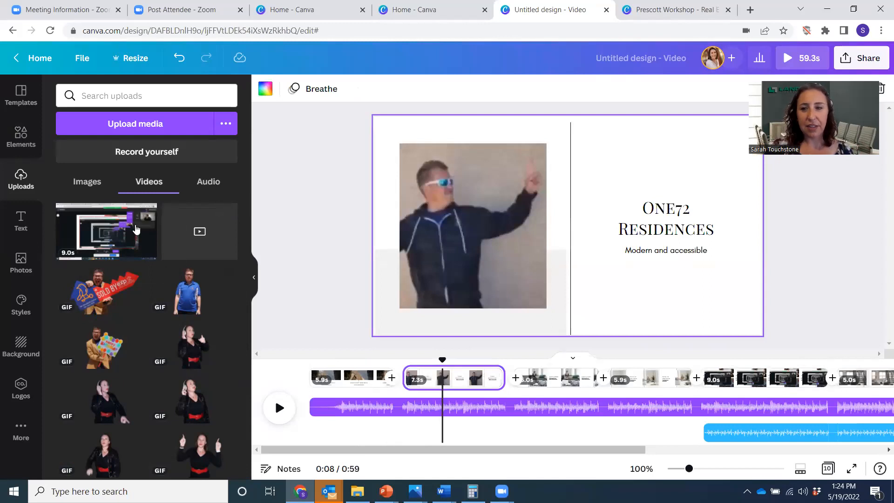
drag(116, 240, 460, 229)
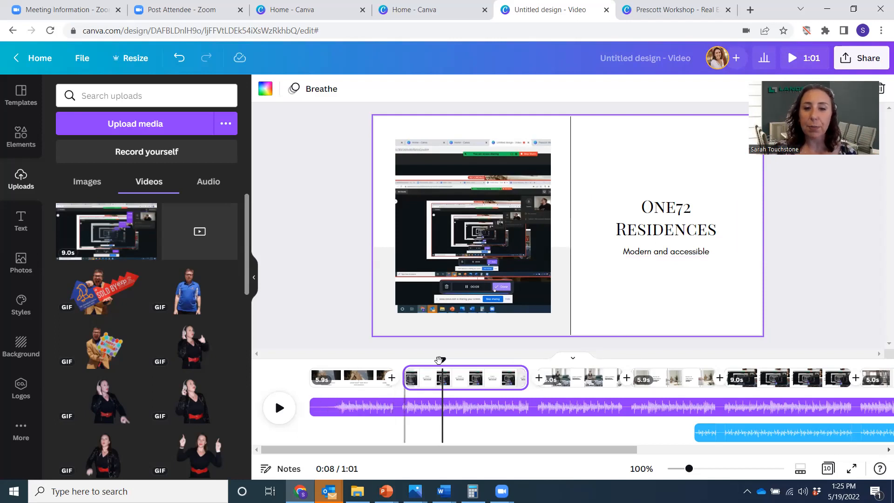
- Preview the video from the "Apartment for Rent" page through the screen recording on the "One72 Residences" page
drag(443, 360, 344, 378)
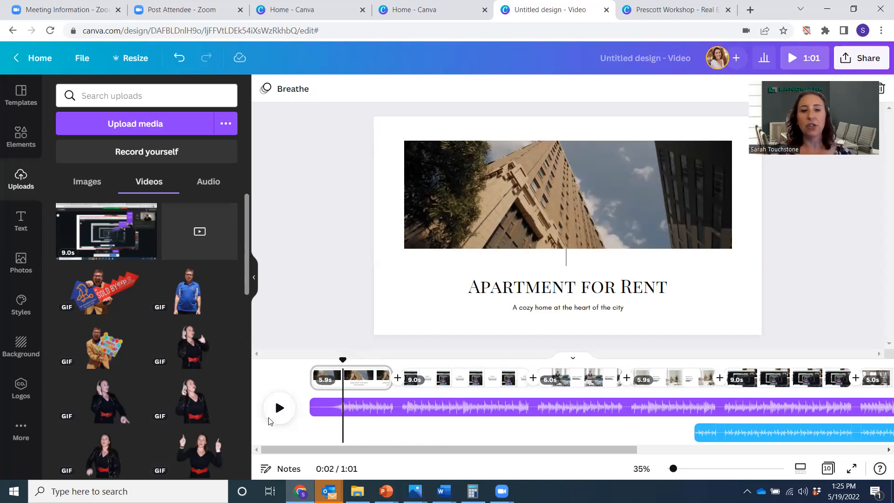
click(285, 408)
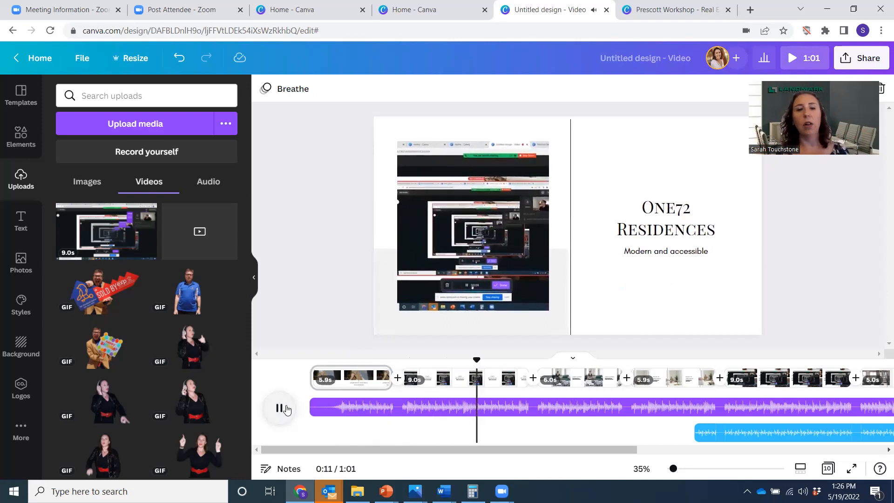
click(281, 409)
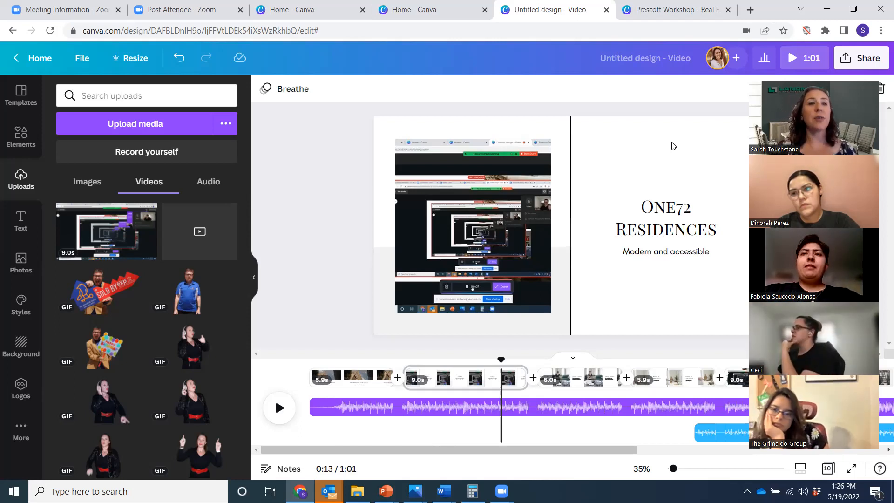
- Find arrow elements and place the white curved arrow pointing down-left over the recording on the "One72 Residences" page
click(11, 139)
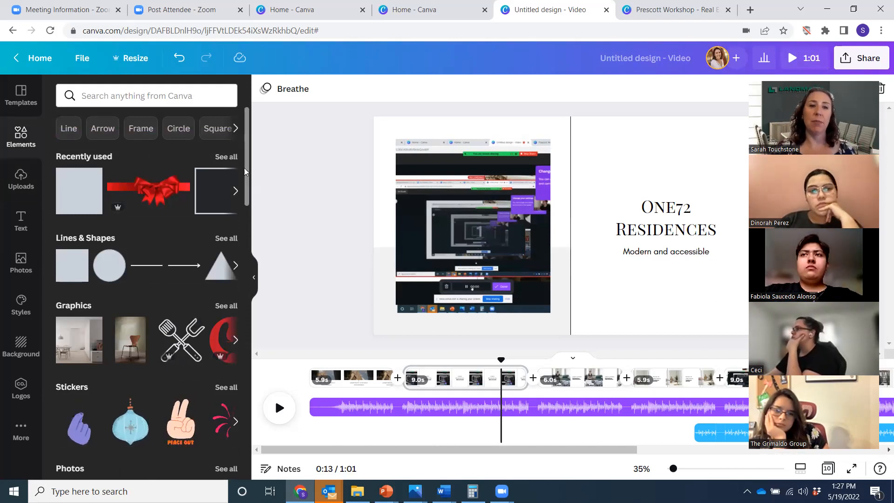
click(103, 129)
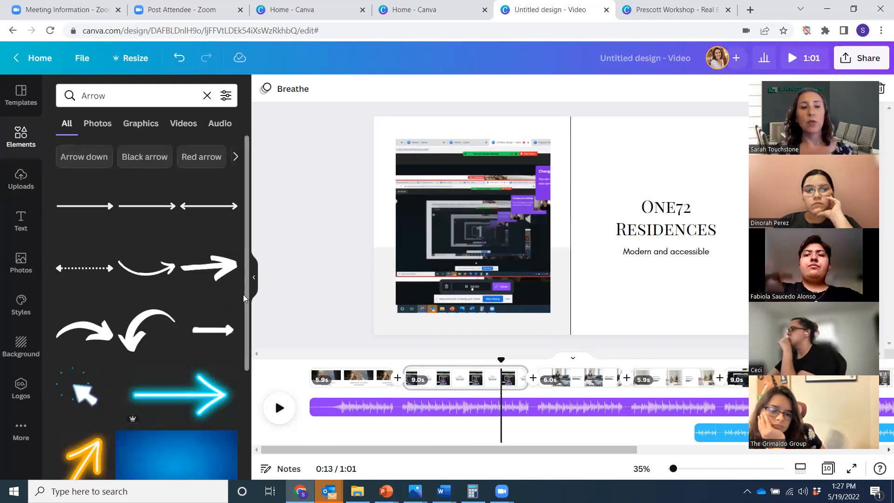
scroll(247, 326, down, 5)
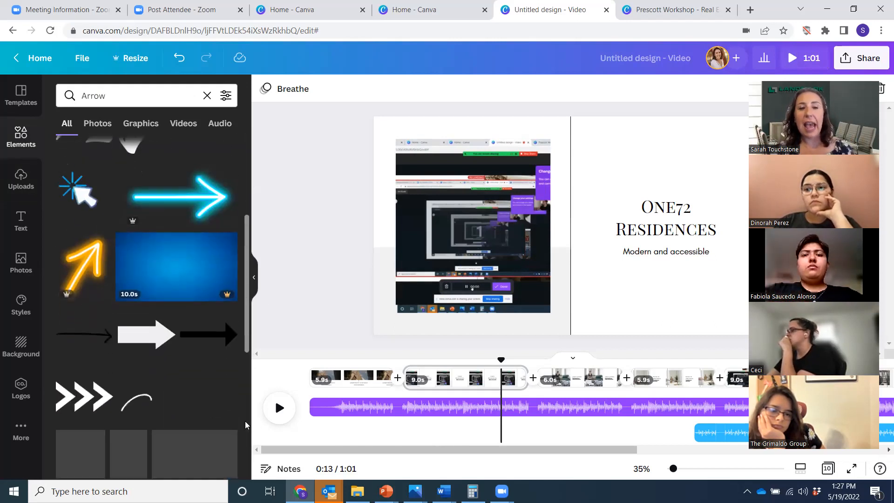
scroll(247, 431, down, 2)
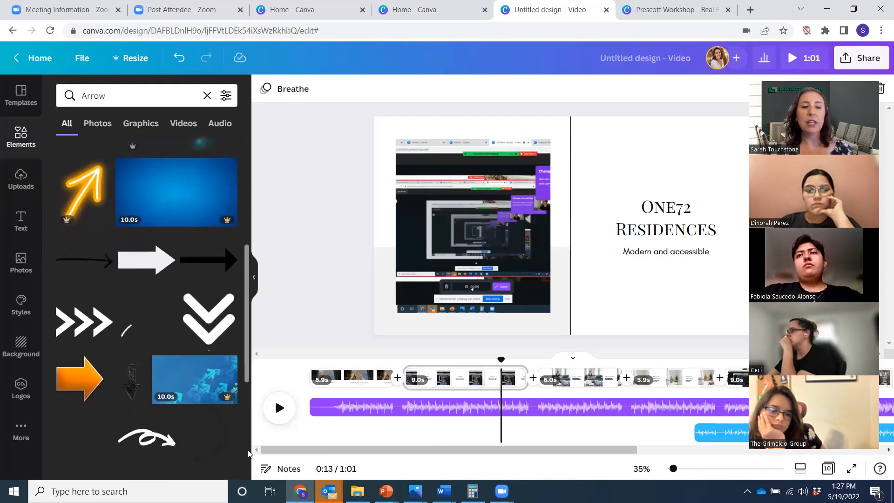
scroll(244, 329, up, 7)
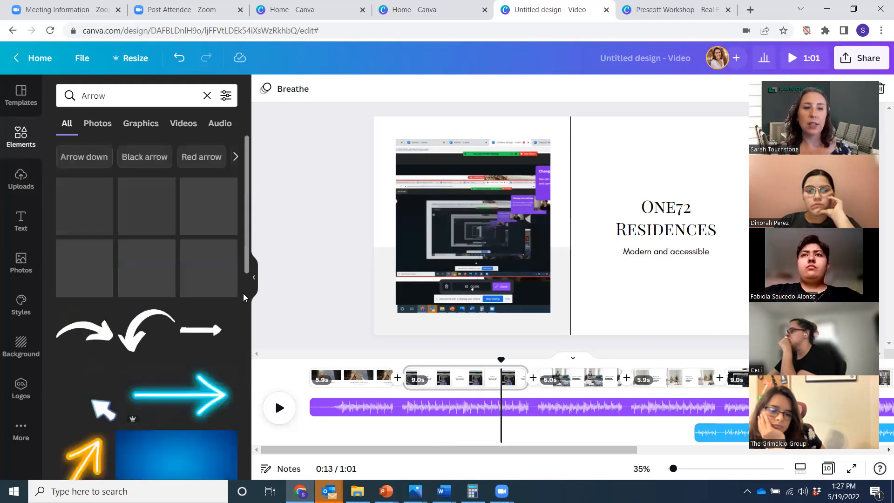
click(144, 330)
drag(520, 234, 418, 215)
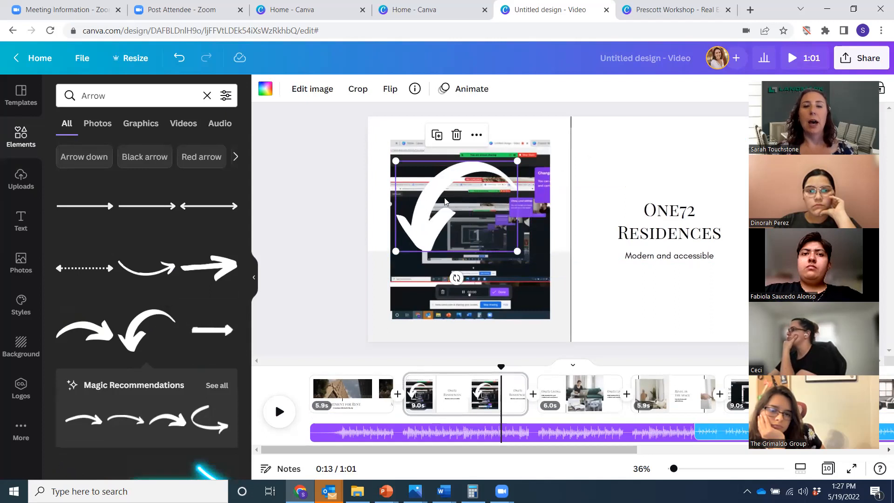
- Preview the Pop, Scrapbook and Tumble element animations on the curved arrow and reopen its animation options
click(458, 90)
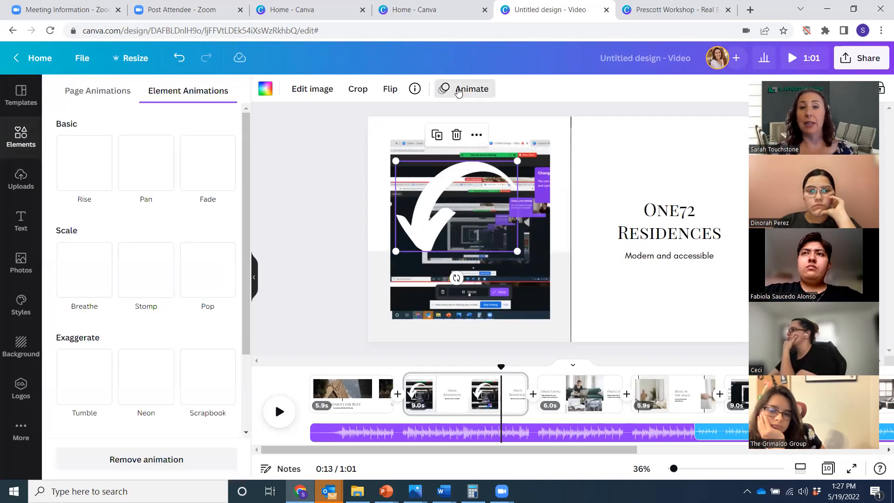
click(205, 279)
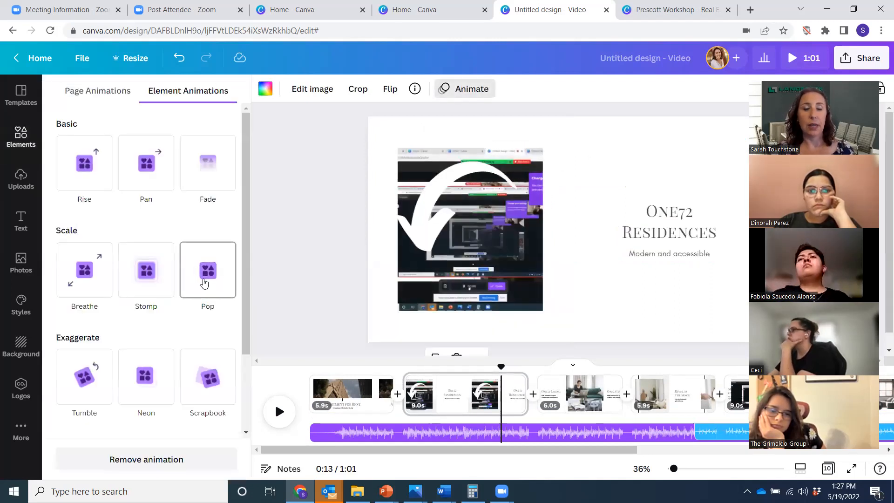
click(215, 381)
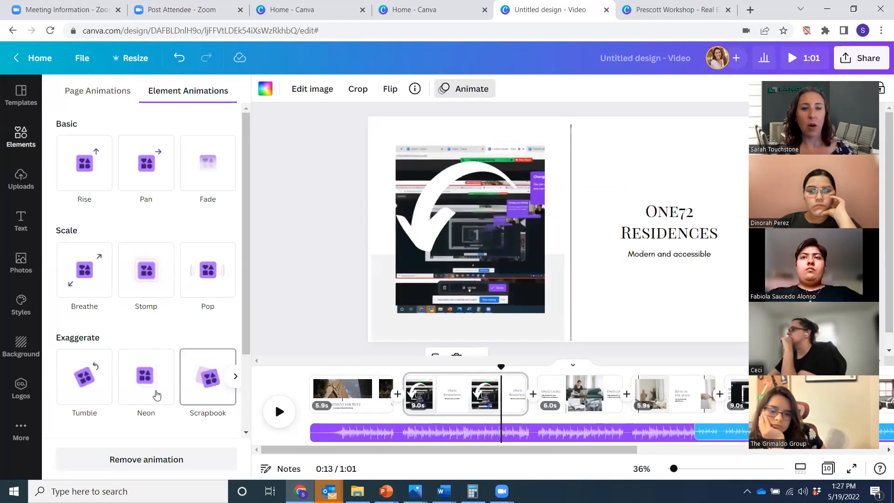
click(80, 395)
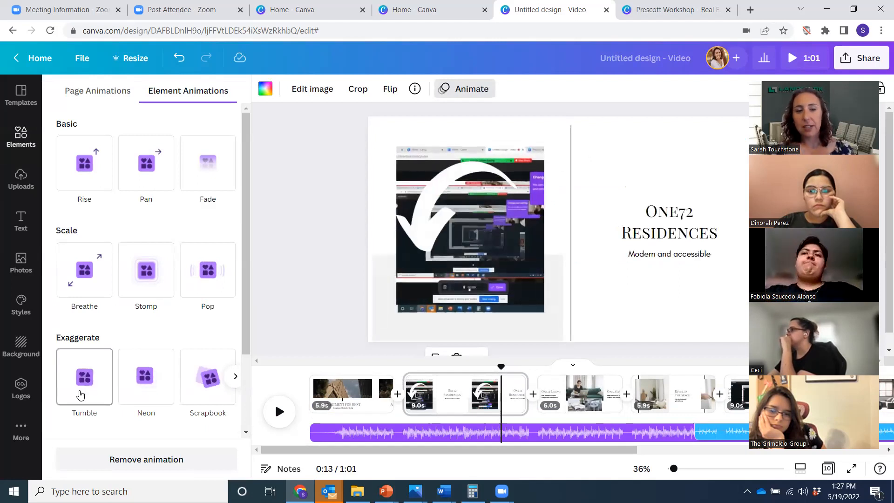
right_click(431, 215)
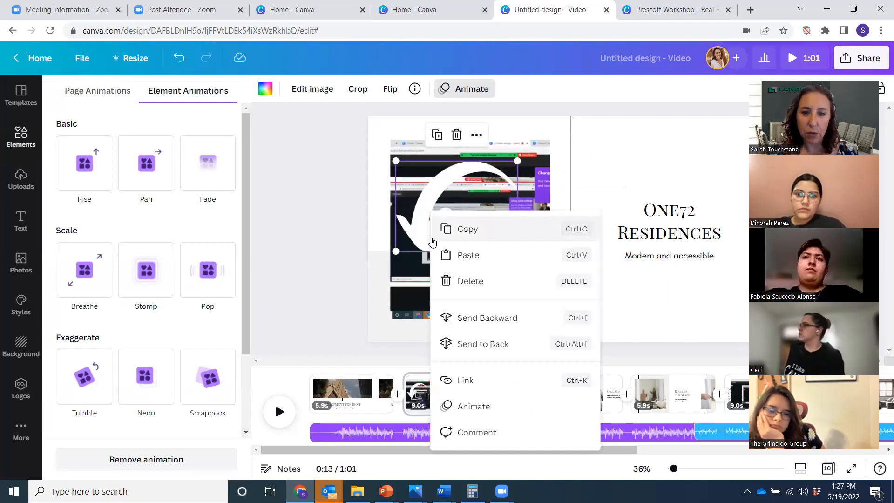
click(472, 407)
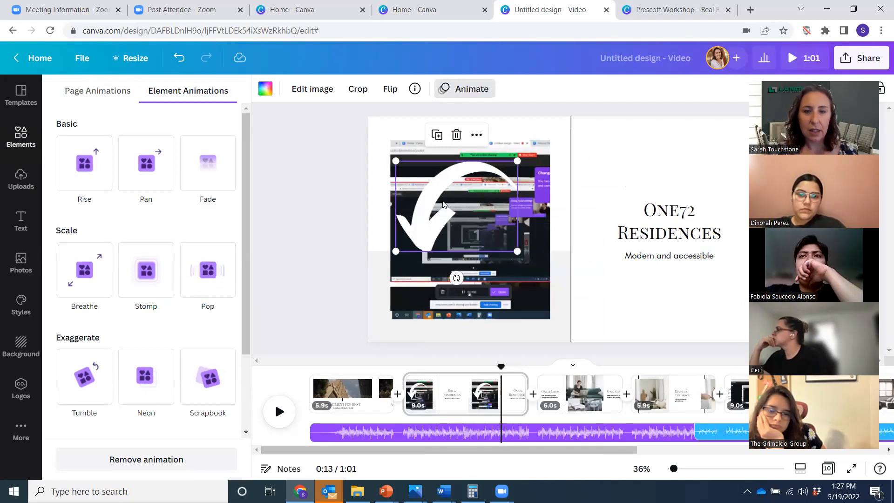
- Look over the curved arrow's layer options and browse the element library through its graphics collections
click(476, 135)
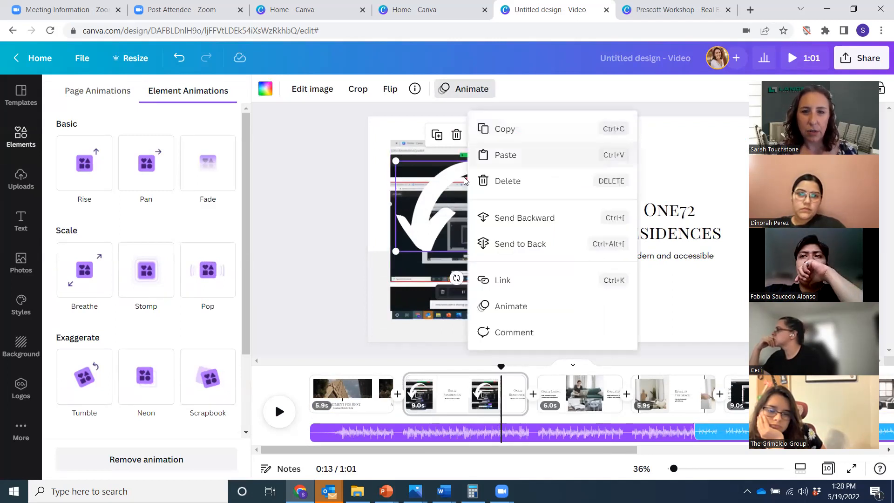
click(451, 246)
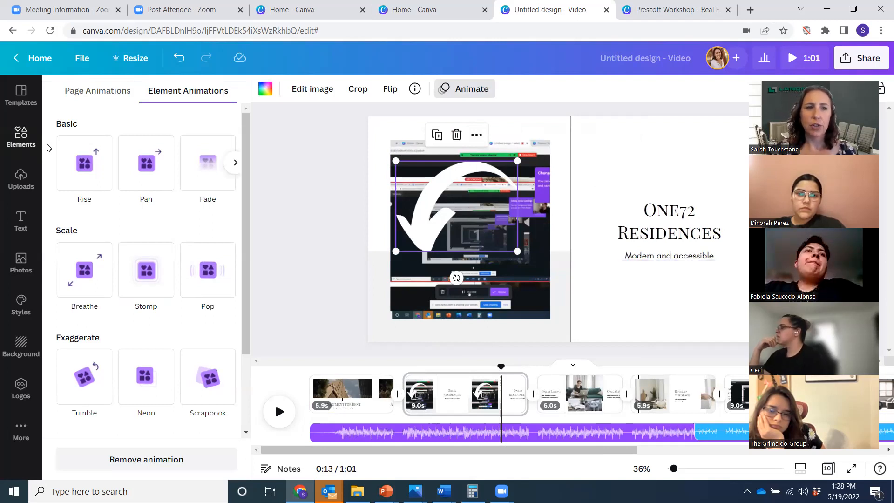
click(20, 136)
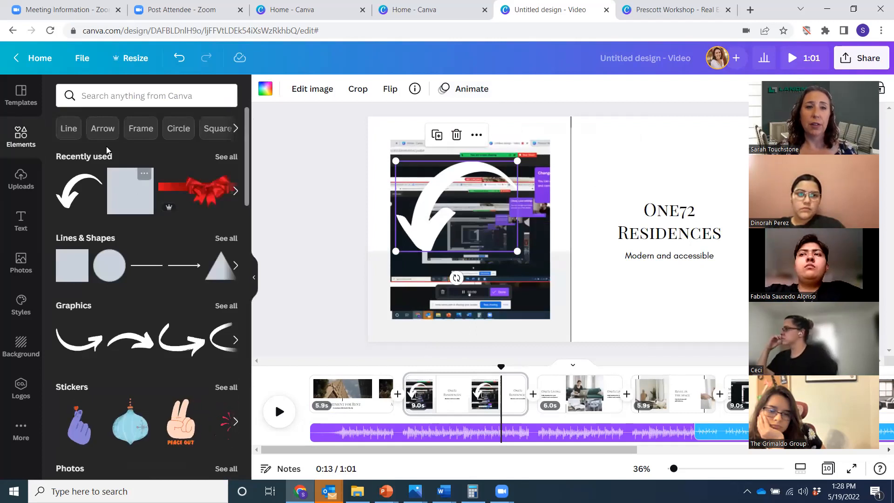
click(236, 129)
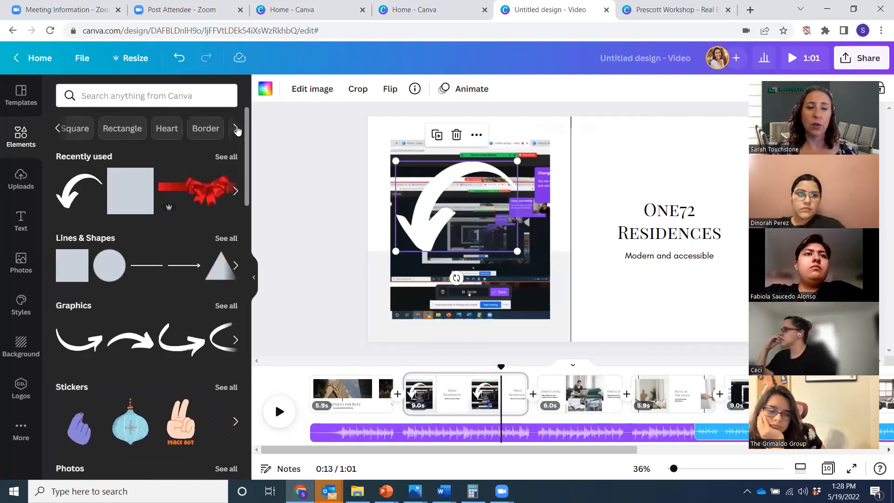
drag(248, 132, 273, 467)
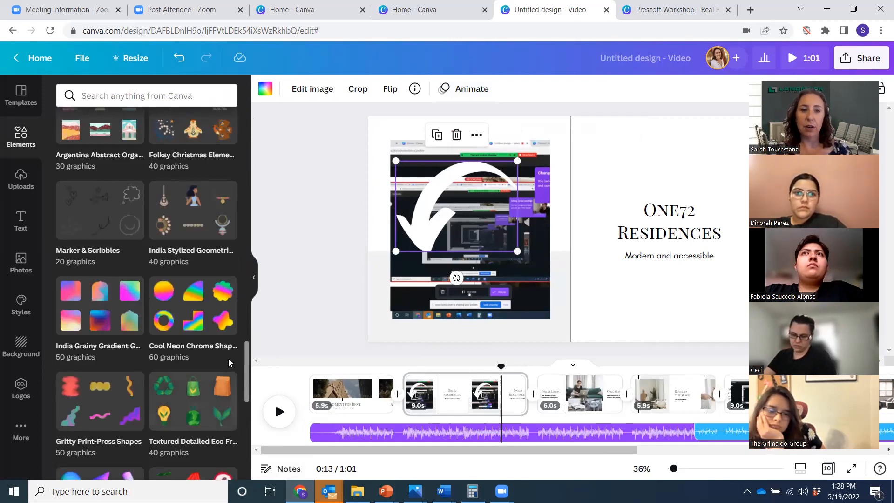
drag(246, 364, 247, 130)
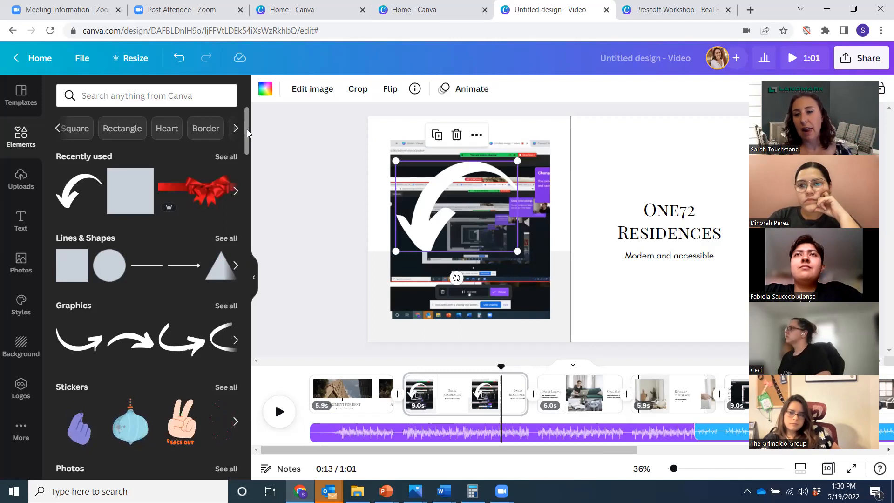
- Find the Landmark Title Assurance Agency logo among the uploaded images and add it to the "One72 Residences" page
click(22, 182)
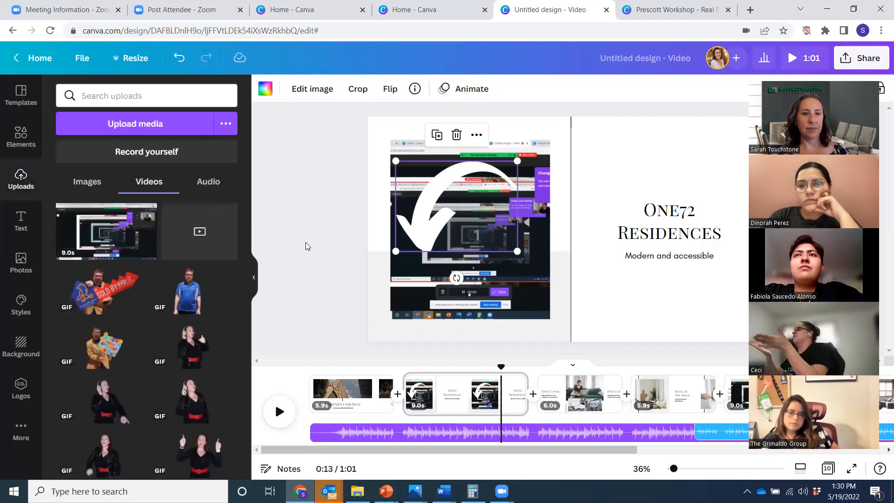
drag(245, 228, 239, 475)
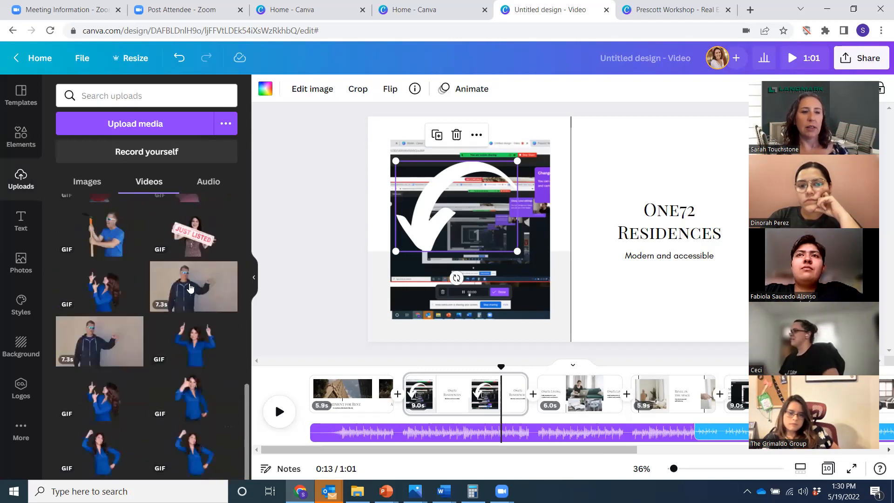
click(86, 181)
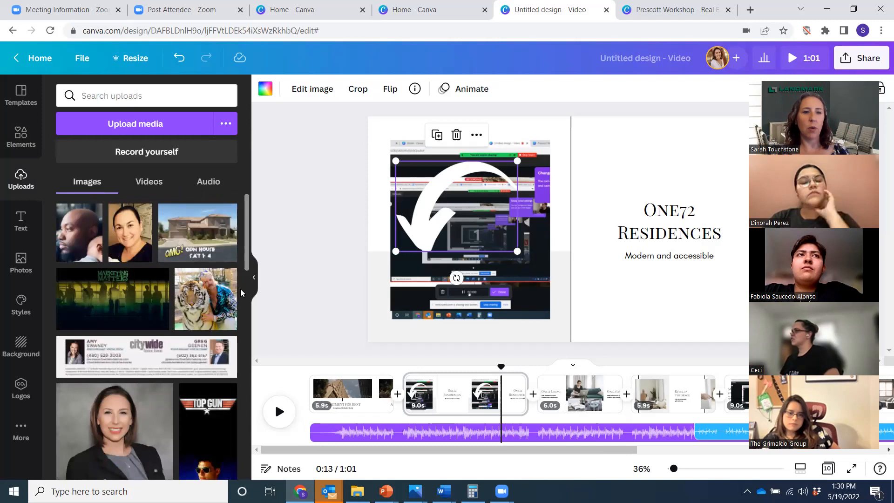
drag(247, 248, 247, 418)
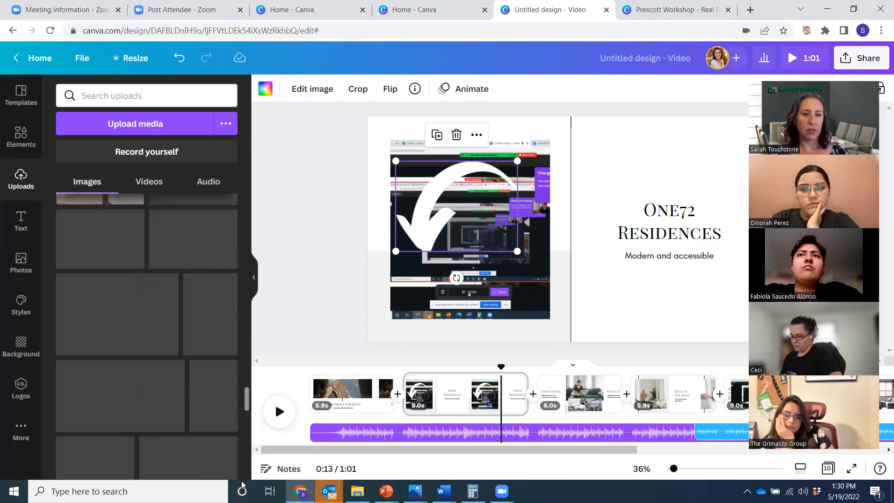
drag(247, 388, 245, 474)
drag(247, 422, 247, 487)
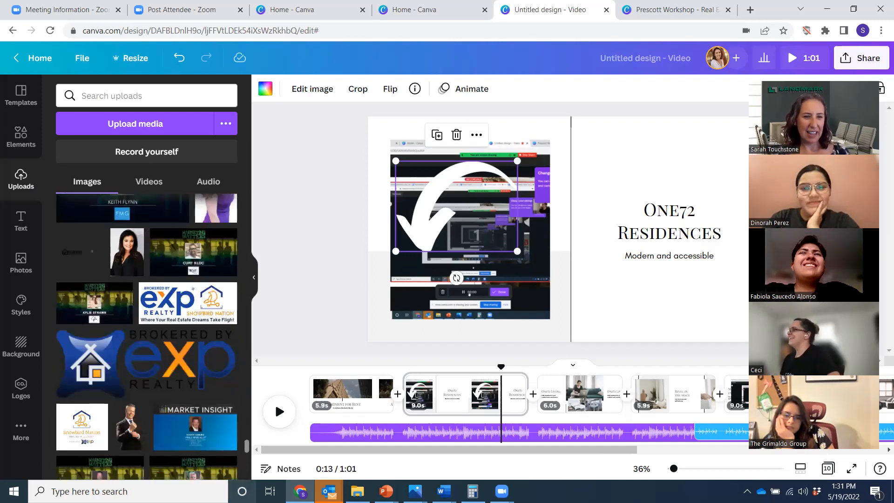
drag(246, 446, 248, 484)
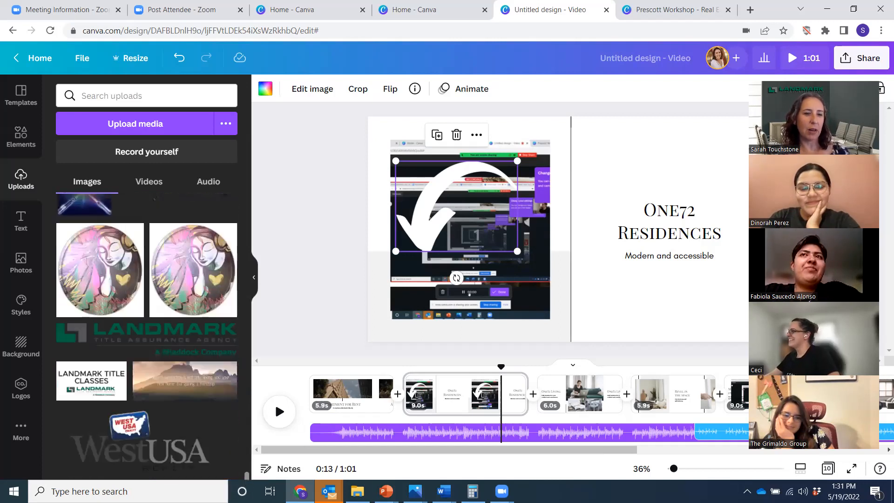
click(180, 339)
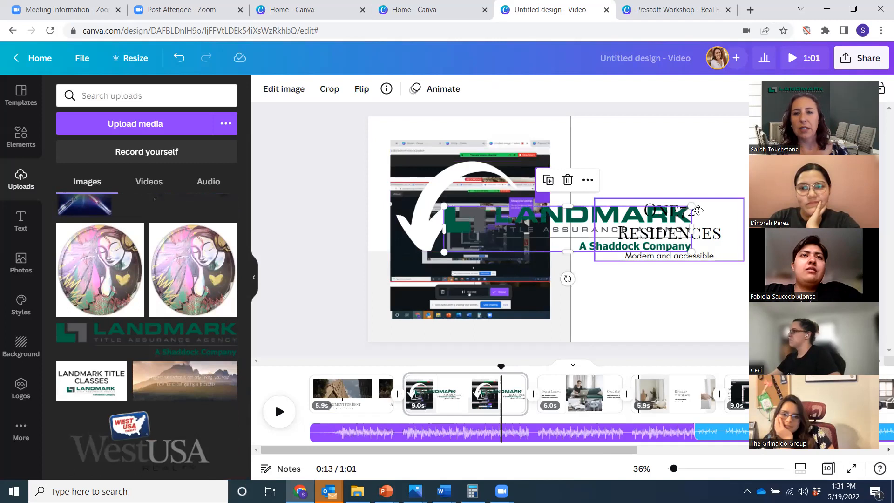
- Move the "One72 Residences" text block up and toward the page's right edge, and delete the first "e" in "Residences"
drag(665, 200, 740, 176)
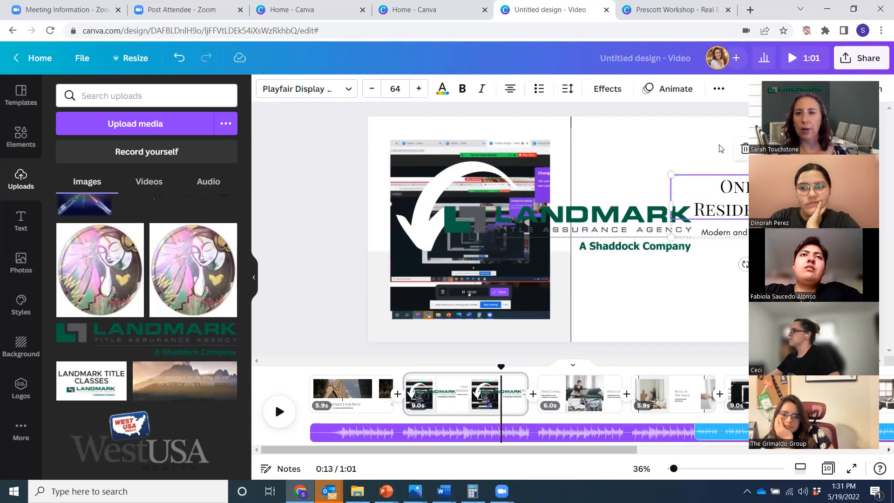
click(792, 79)
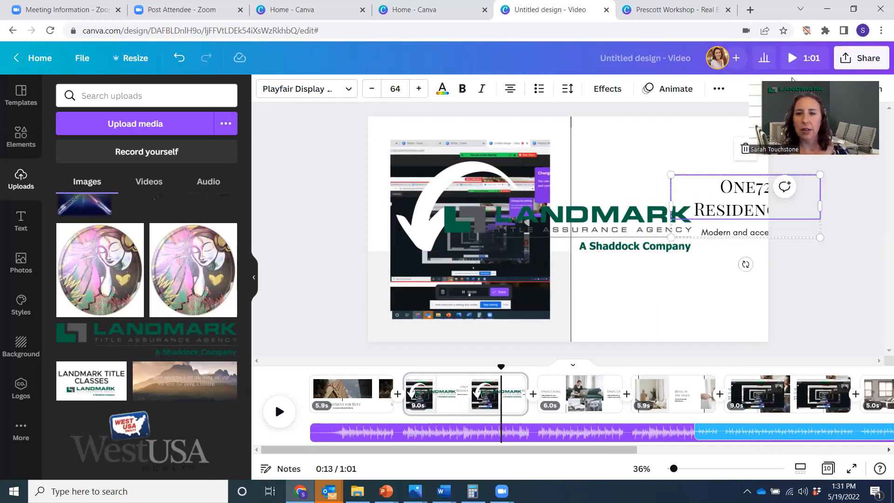
click(716, 201)
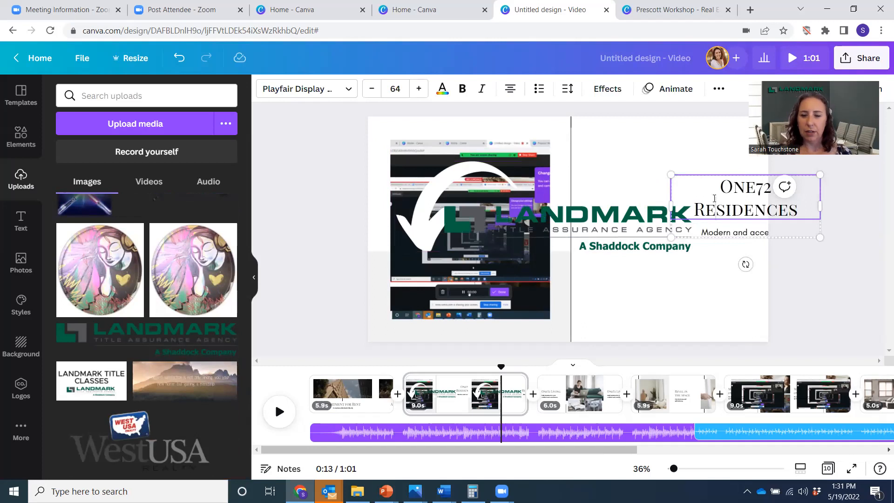
key(BackSpace)
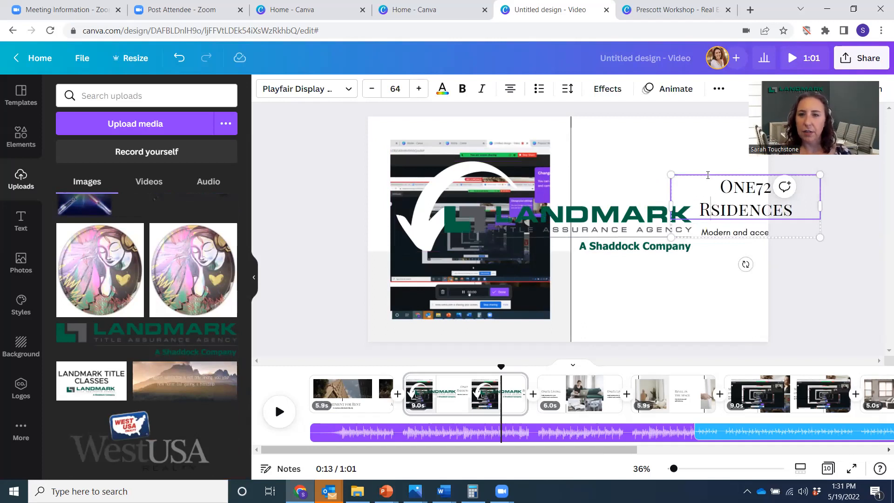
click(708, 175)
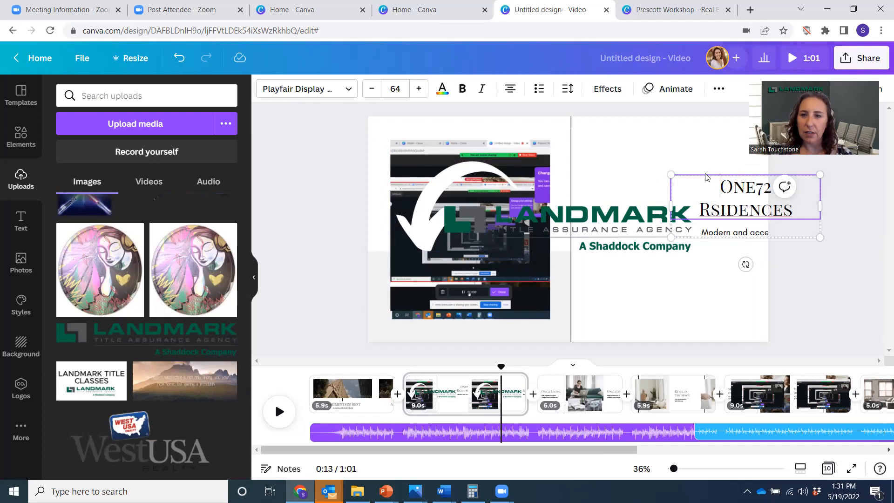
key(Escape)
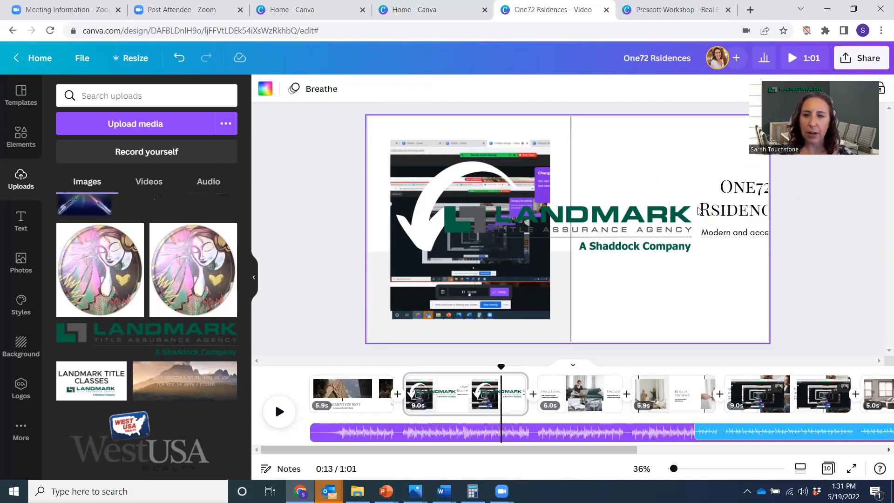
- Delete the white curved arrow and the screen recording from the page holding the Landmark logo
click(501, 172)
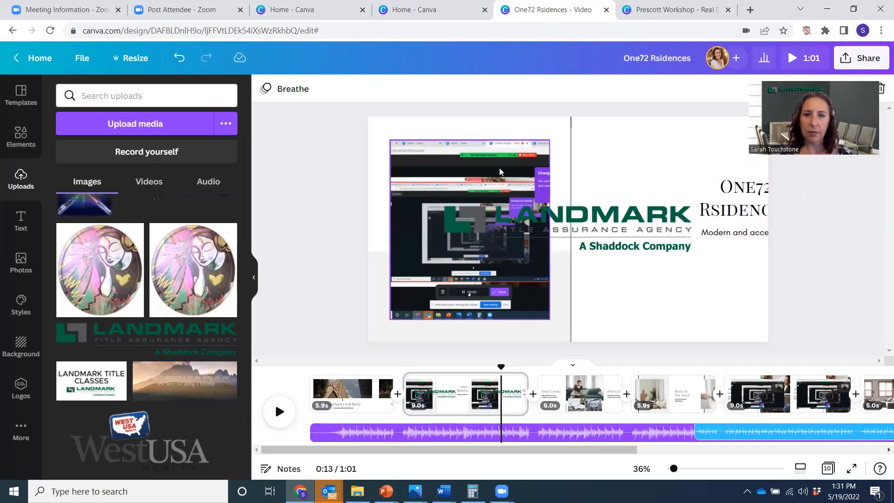
key(Delete)
drag(499, 168, 548, 232)
click(445, 395)
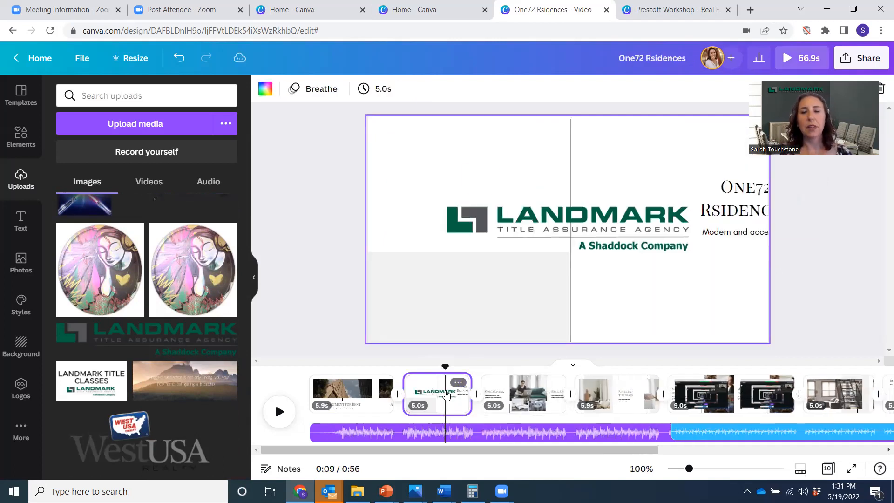
- Preview the Pop, Photo Zoom and Fade photo animations on the Landmark logo
click(535, 219)
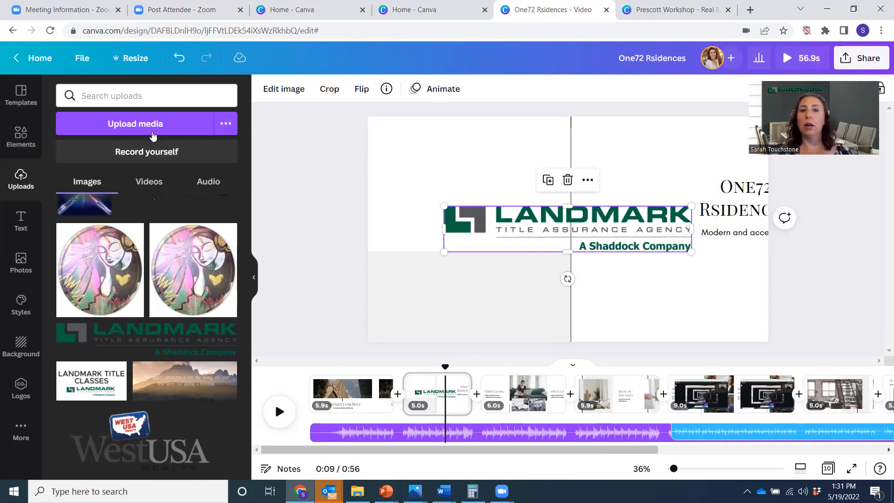
click(441, 91)
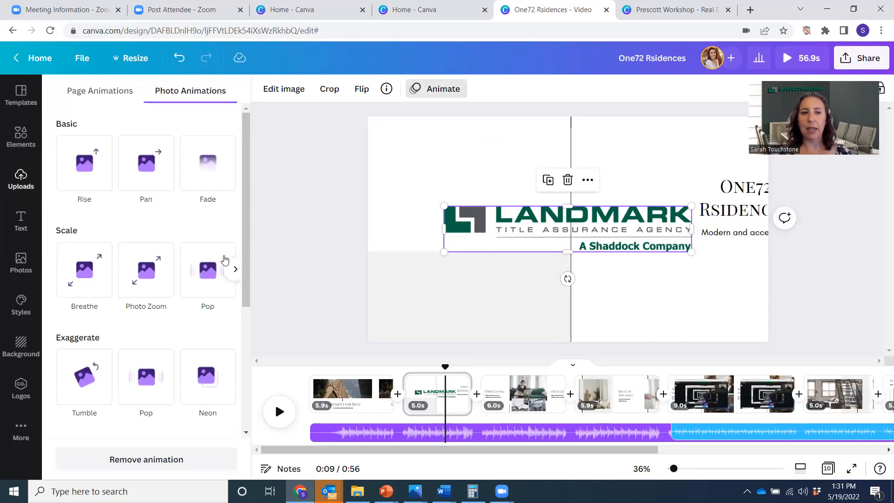
click(208, 271)
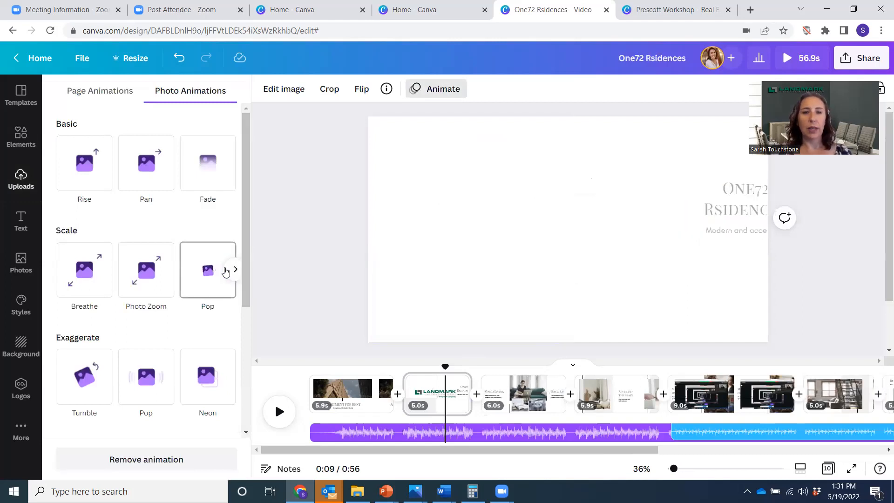
click(138, 268)
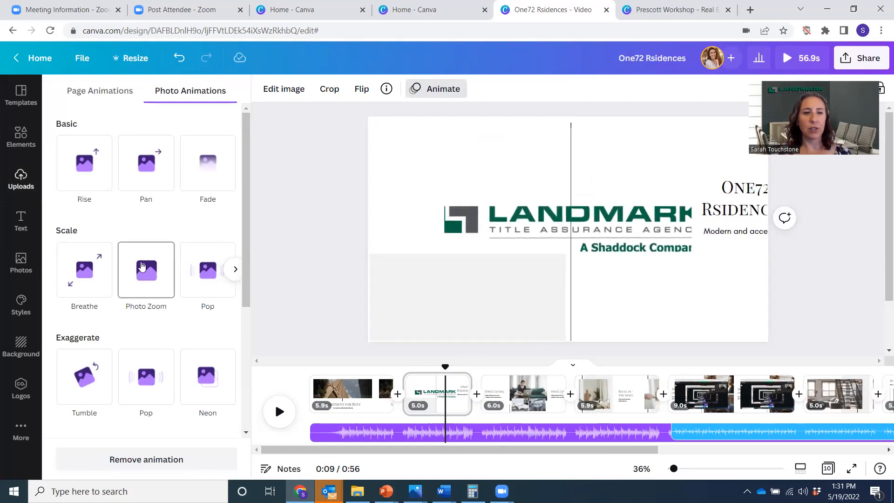
click(204, 176)
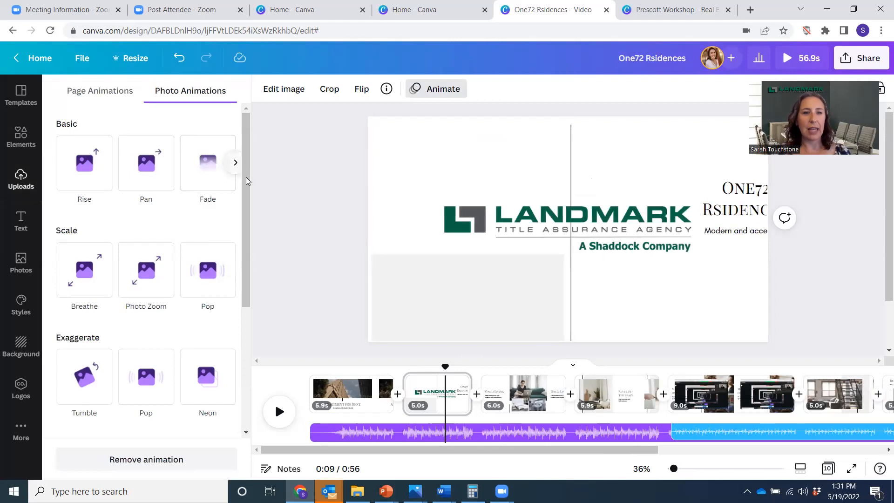
- Browse the Exaggerate, Slide in & out and Photo Movement animations for the logo, previewing Neon and Scrapbook
drag(246, 178, 240, 303)
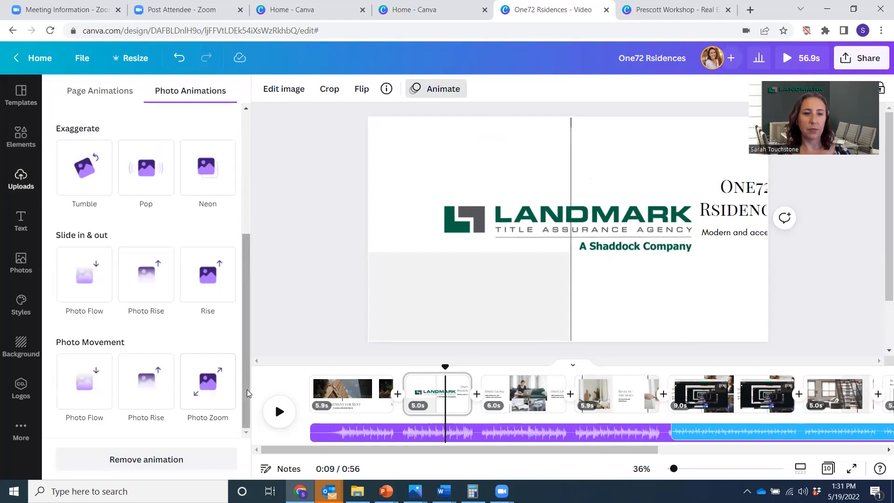
drag(249, 366, 249, 231)
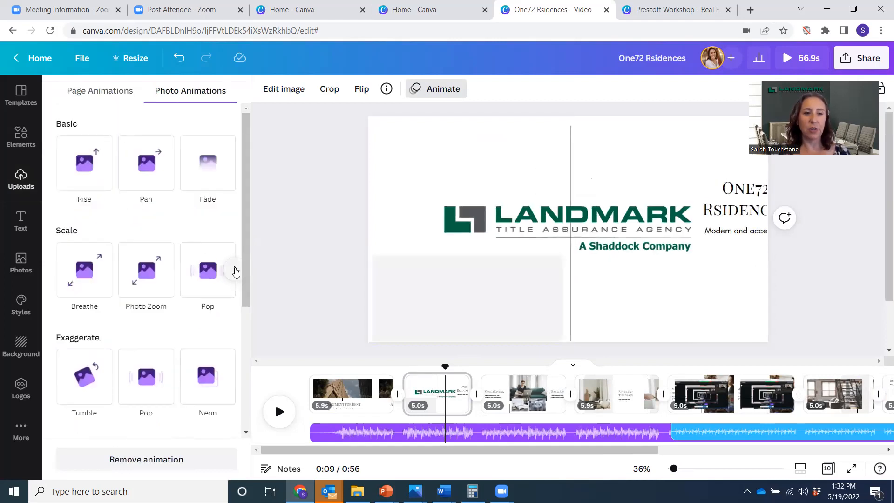
mouse_move(236, 381)
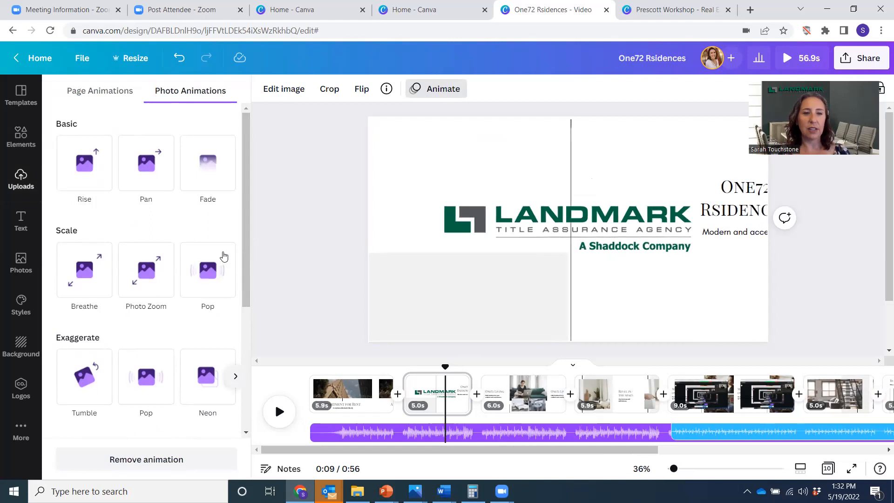
click(234, 271)
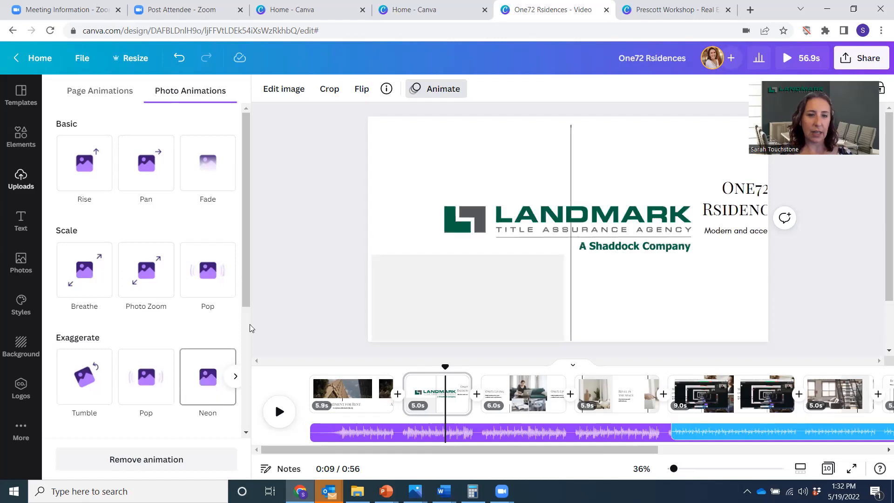
scroll(250, 357, down, 2)
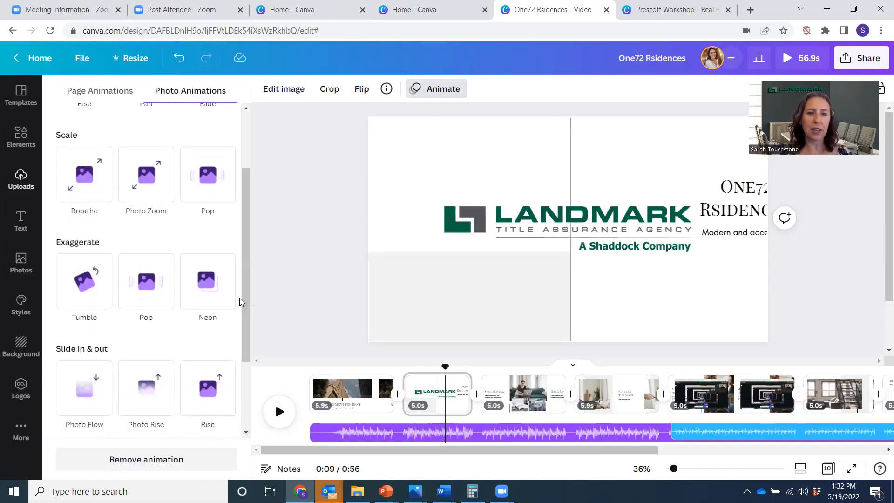
click(236, 285)
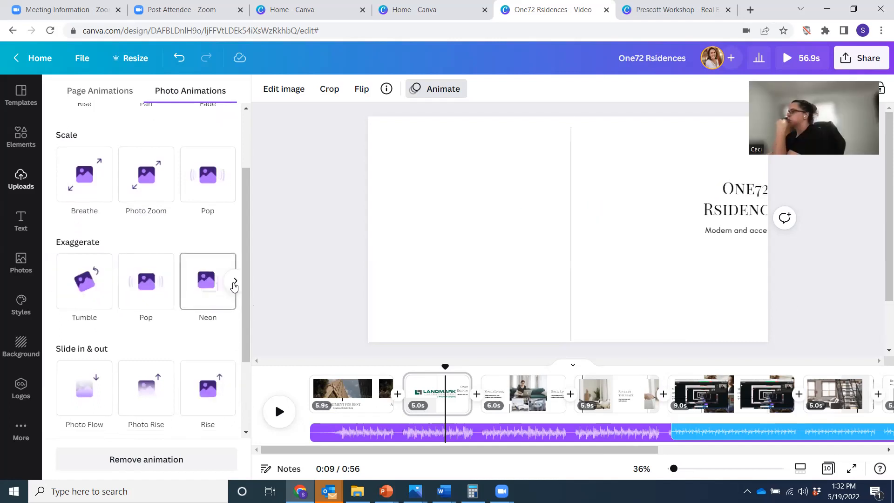
click(235, 283)
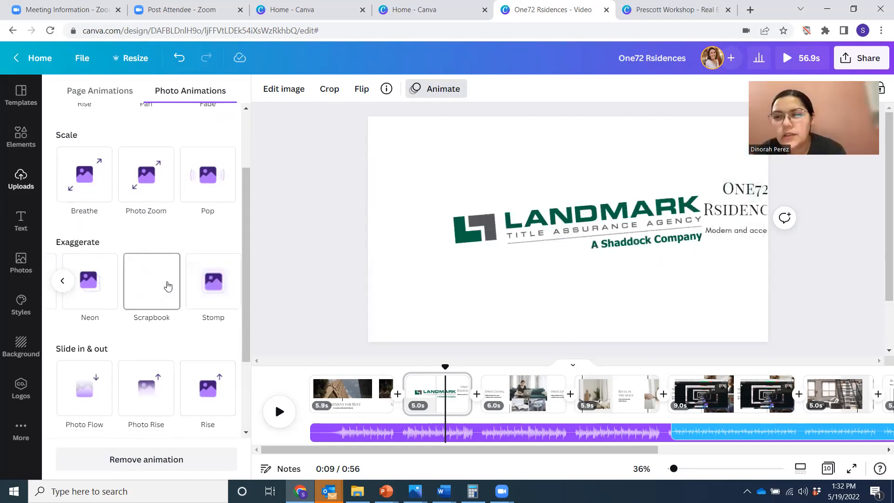
drag(249, 282, 250, 358)
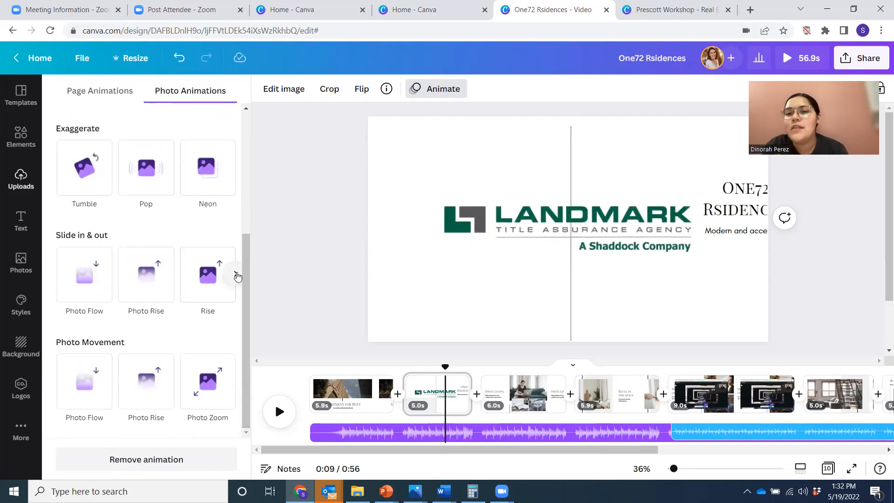
click(235, 276)
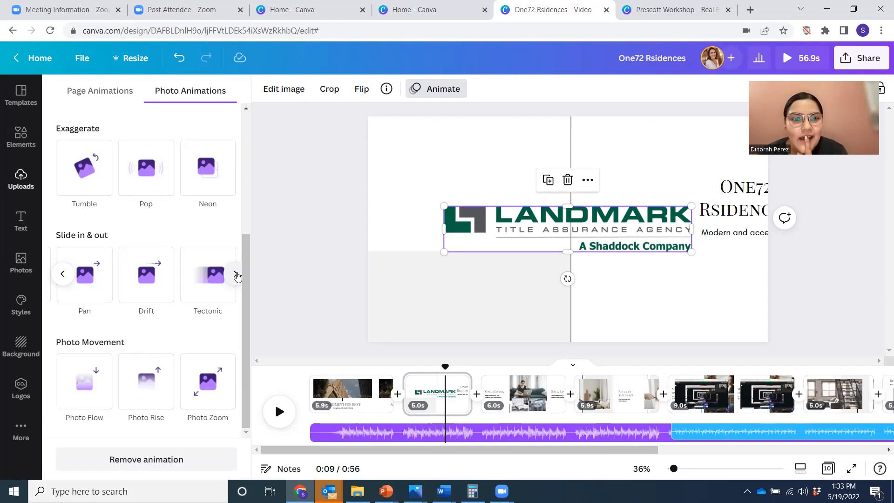
- Preview the Photo Zoom, Tectonic and Breathe photo animations for the Landmark logo without applying any of them
click(212, 387)
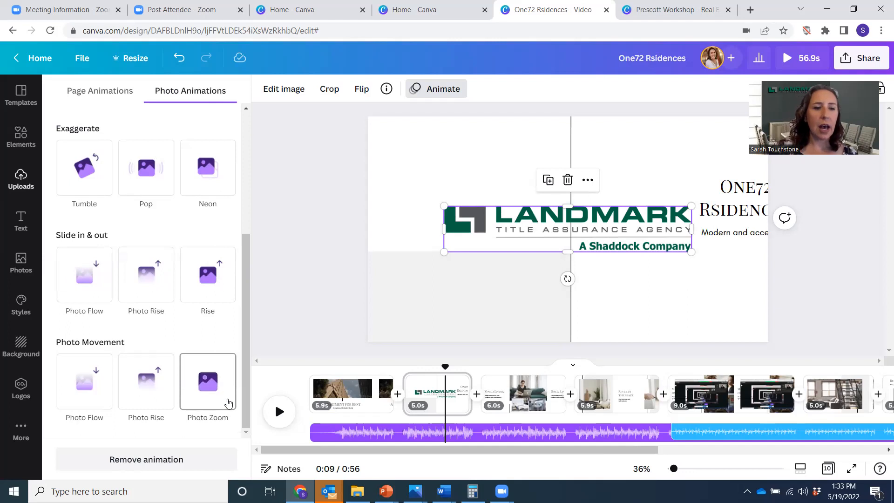
drag(246, 408, 237, 261)
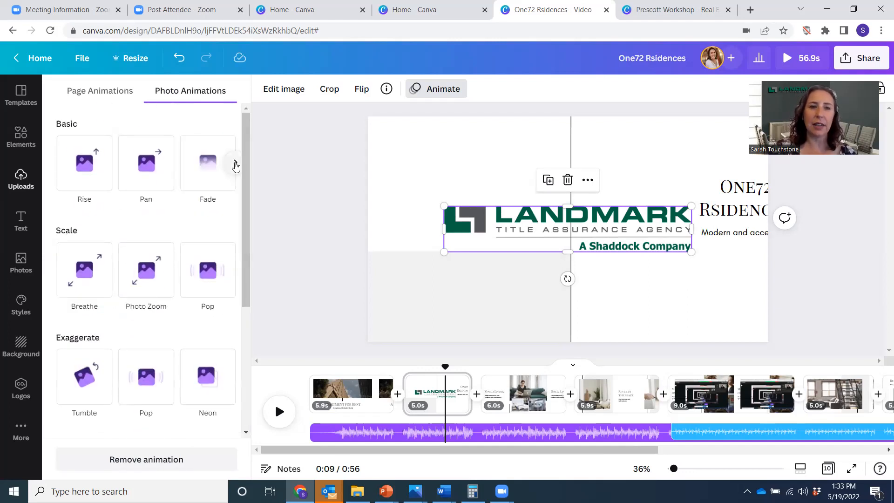
click(235, 165)
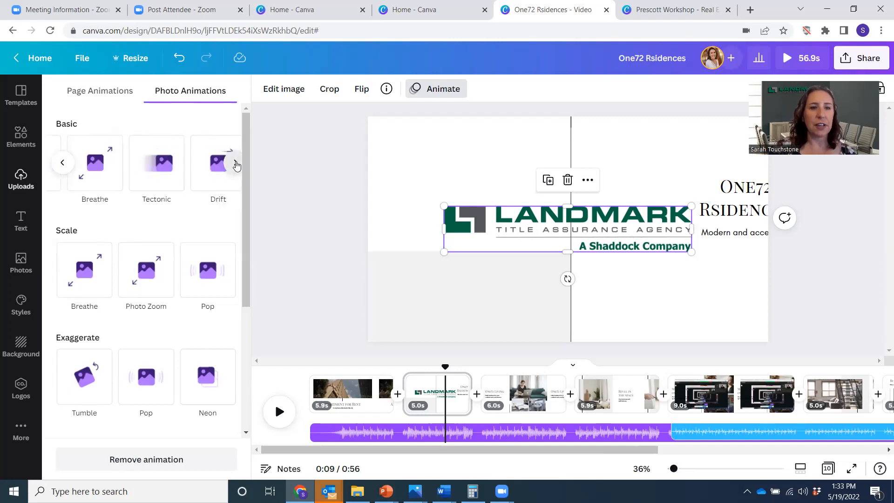
click(236, 164)
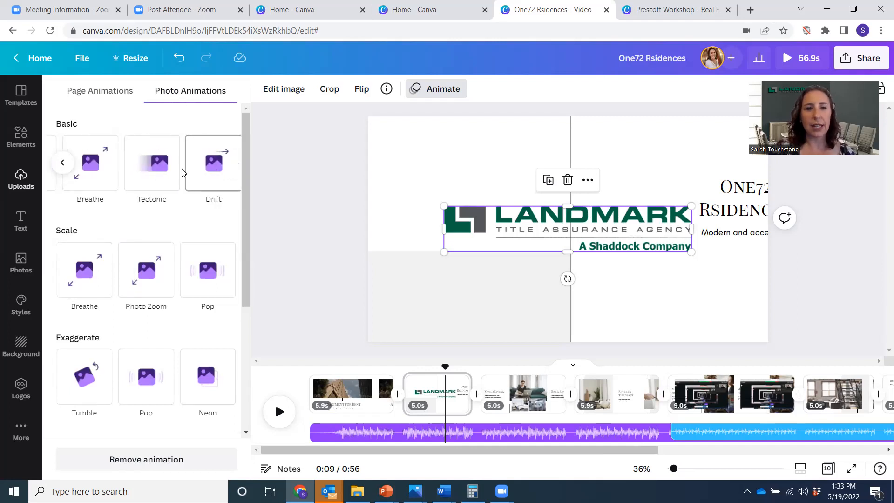
click(158, 167)
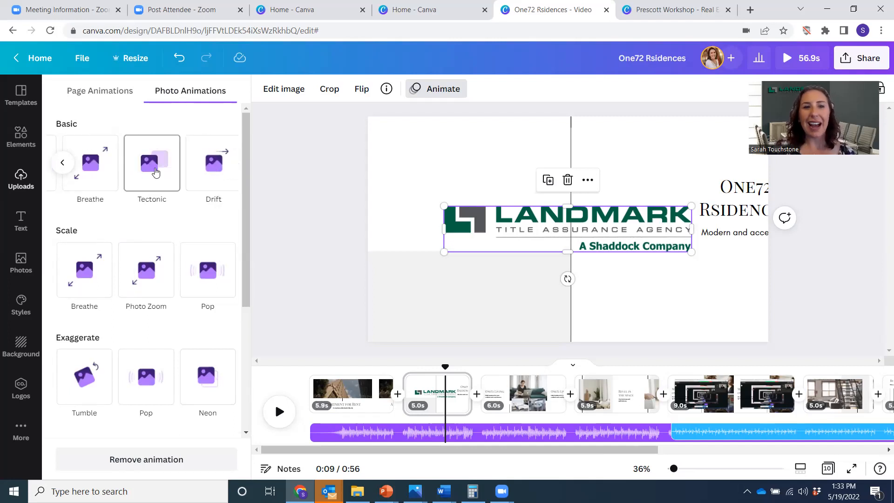
click(107, 174)
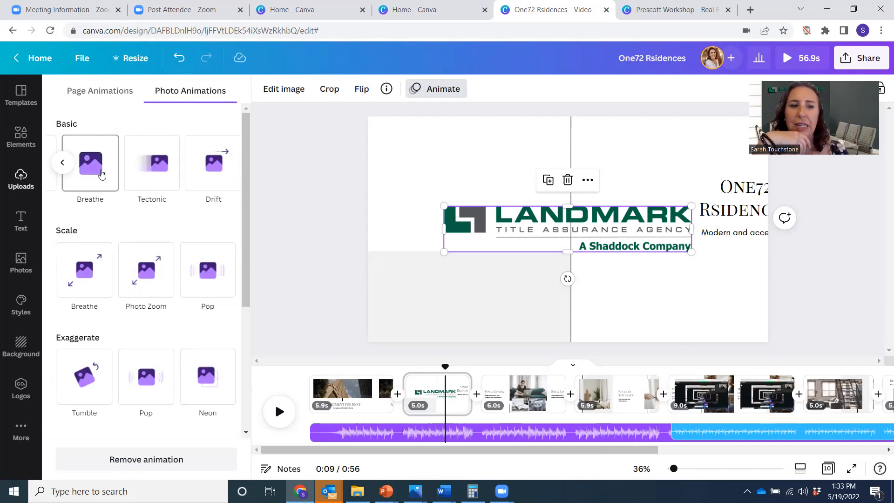
- Look through the additional apps, the style sets, and the animation and image-editing options for the Landmark logo
click(21, 432)
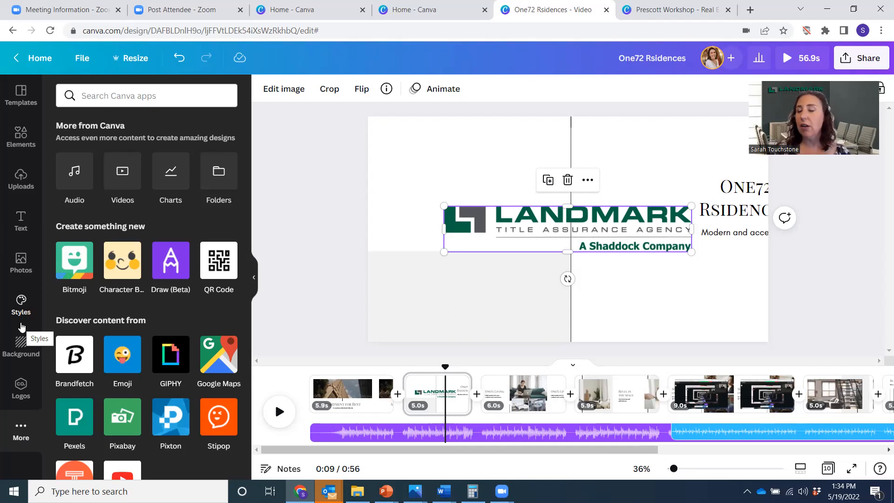
click(18, 307)
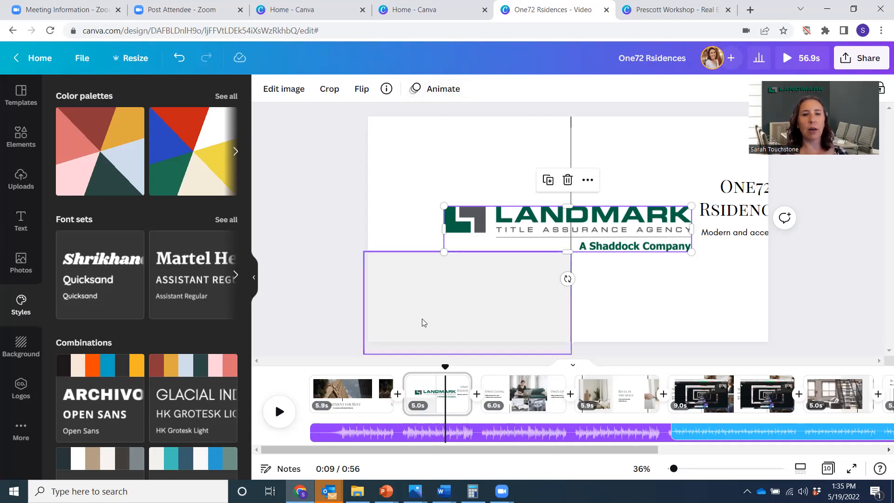
click(427, 92)
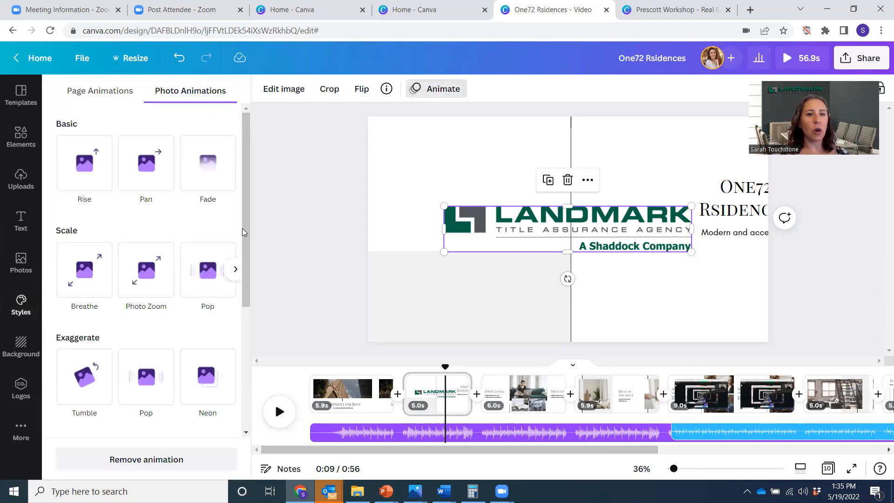
drag(249, 298, 242, 416)
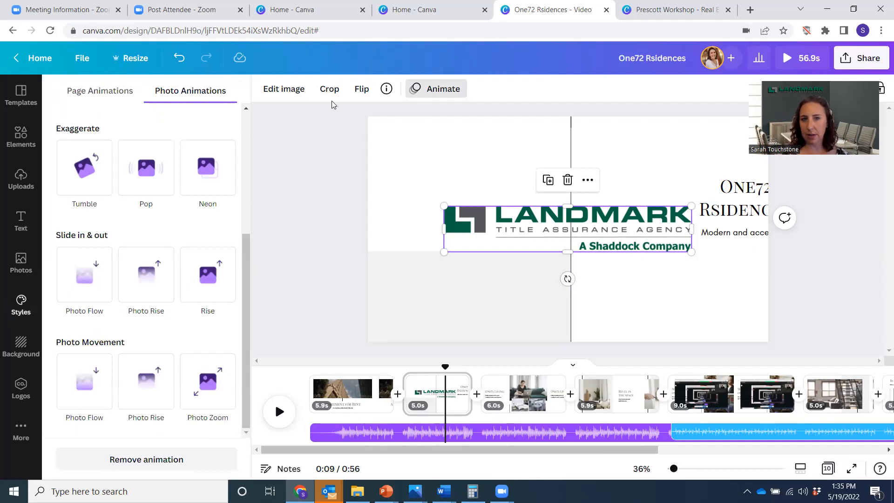
click(298, 91)
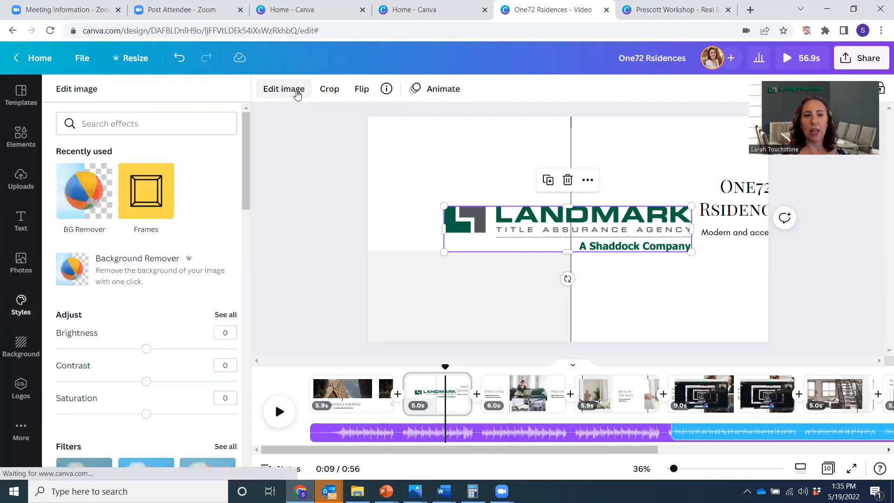
drag(247, 150, 285, 86)
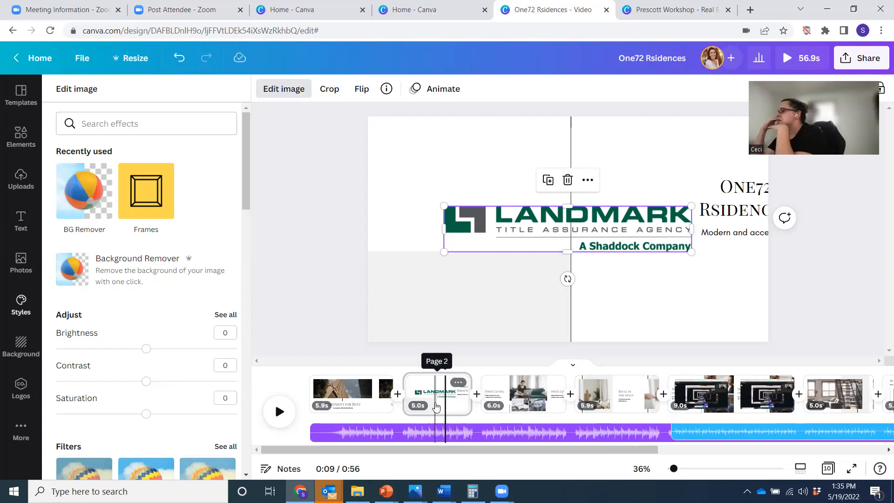
- Split the Landmark logo page at the playhead into two pages and play the video from the start of the first part
click(459, 384)
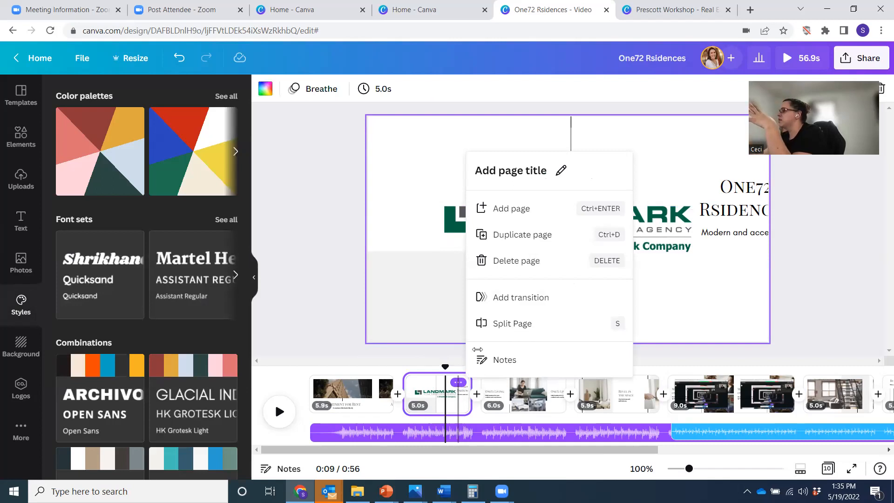
click(496, 329)
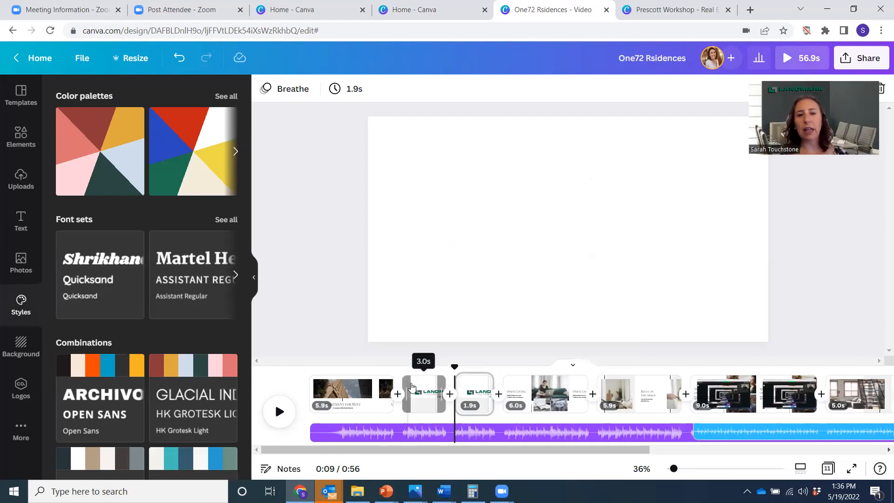
drag(455, 368, 408, 379)
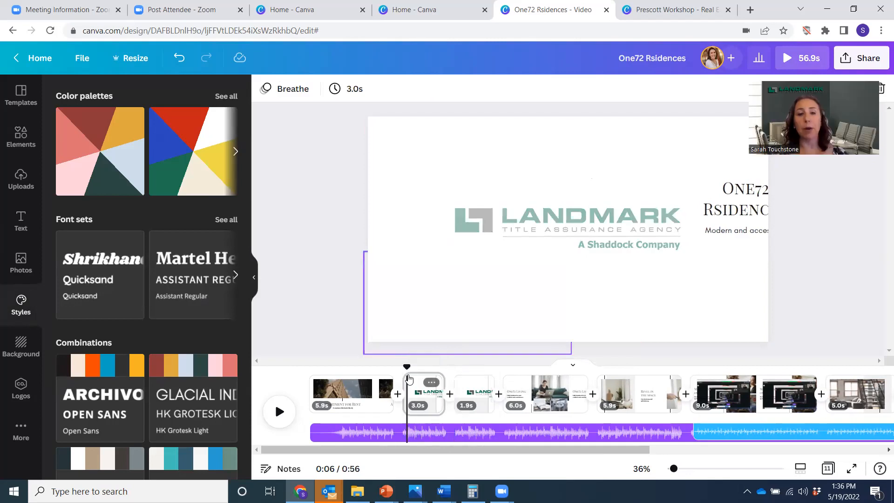
click(279, 411)
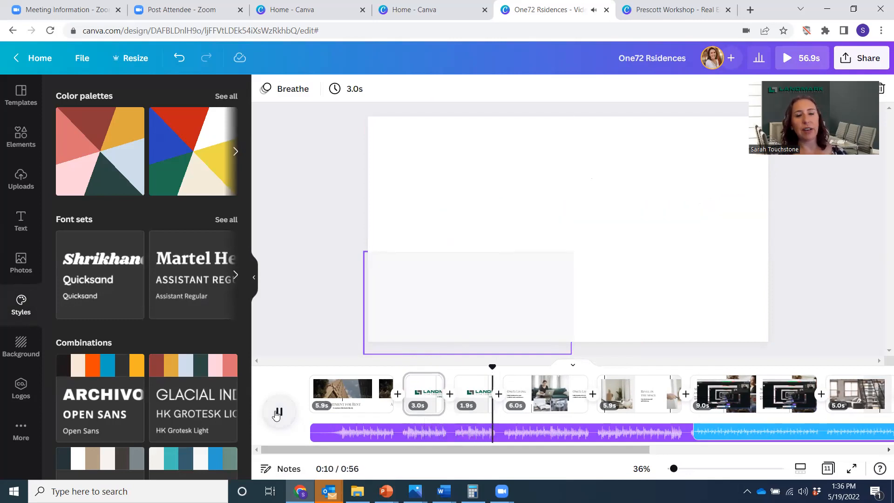
click(277, 413)
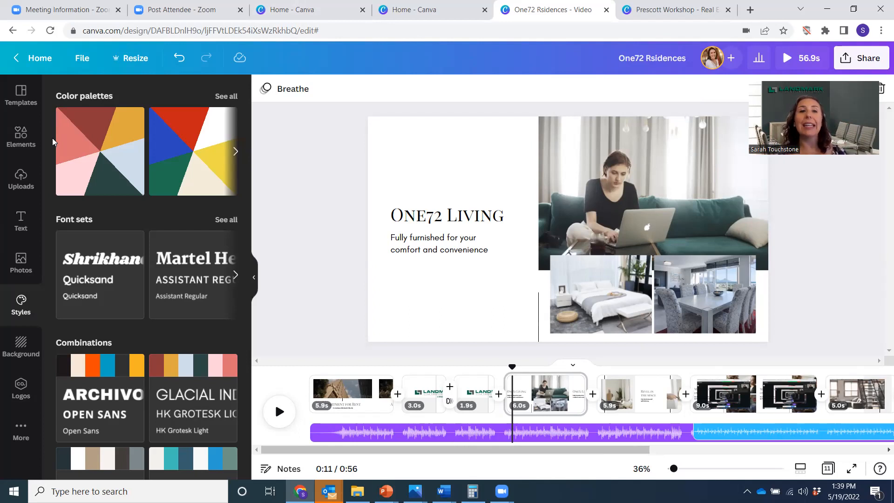
- Create a new square Instagram post from the Canva home page using the dark "Welcome to the Team" template with the yellow name band
click(410, 9)
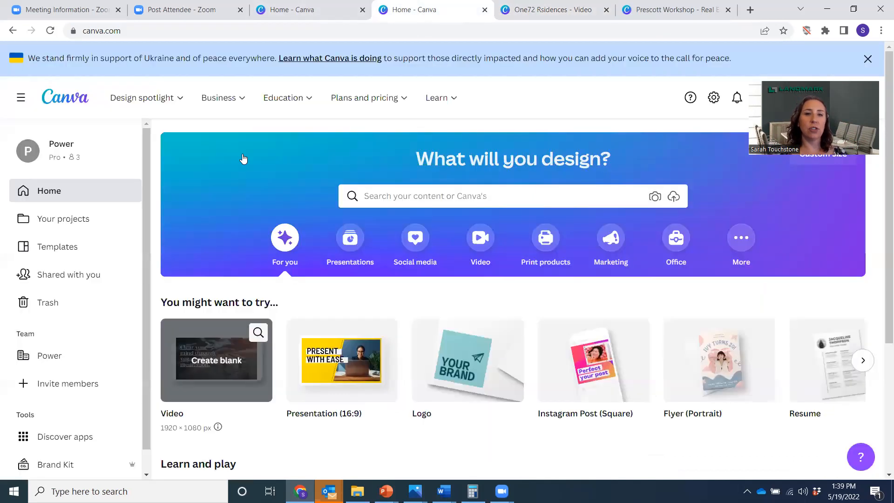
click(582, 370)
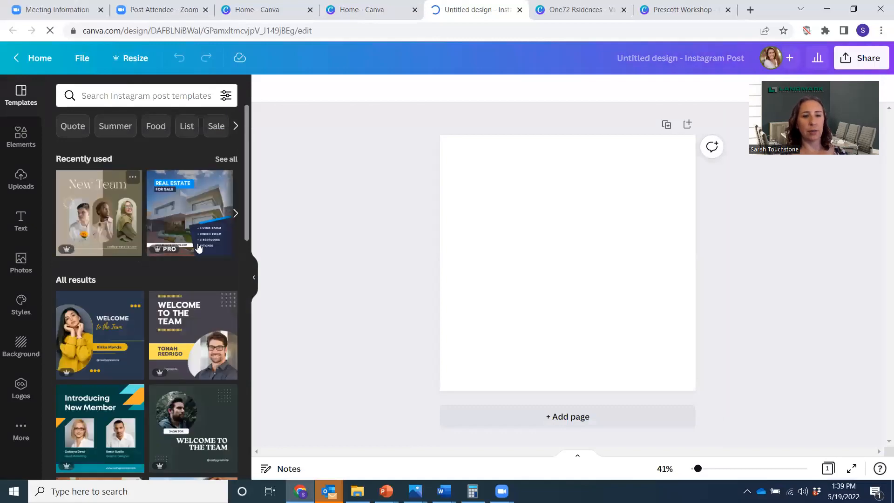
click(194, 328)
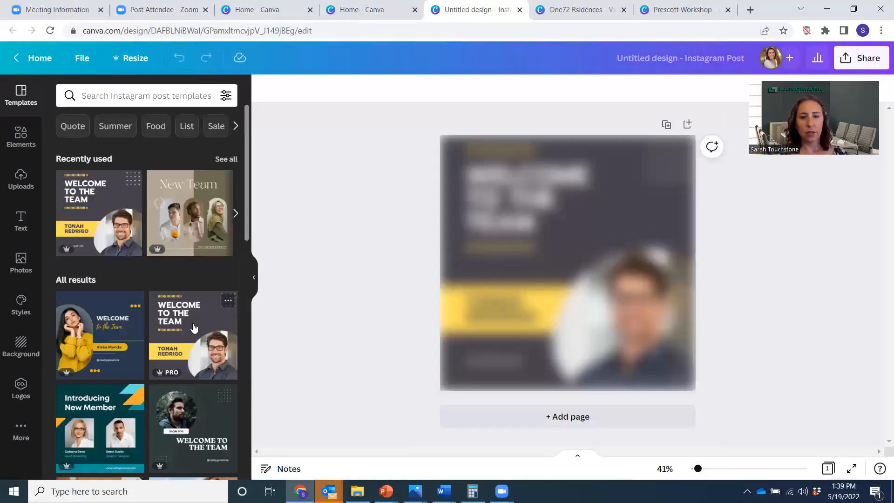
- Apply the Fade text animation to the "WELCOME TO THE TEAM" heading
click(509, 191)
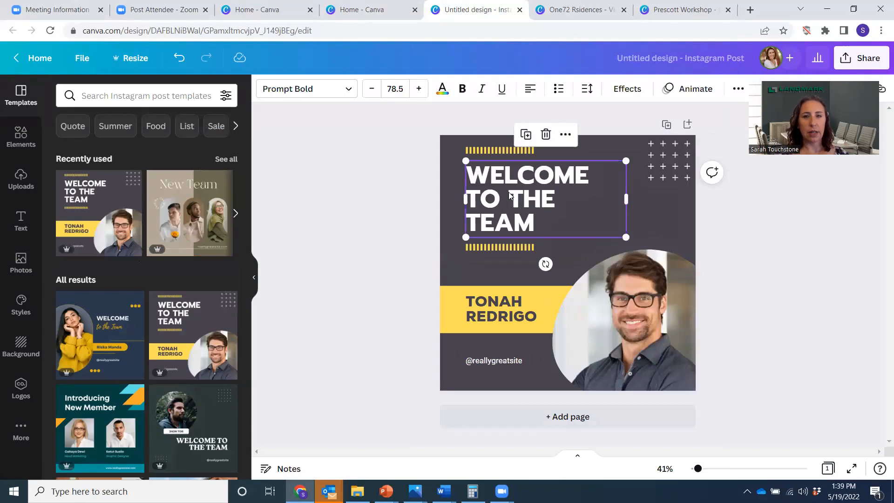
click(695, 91)
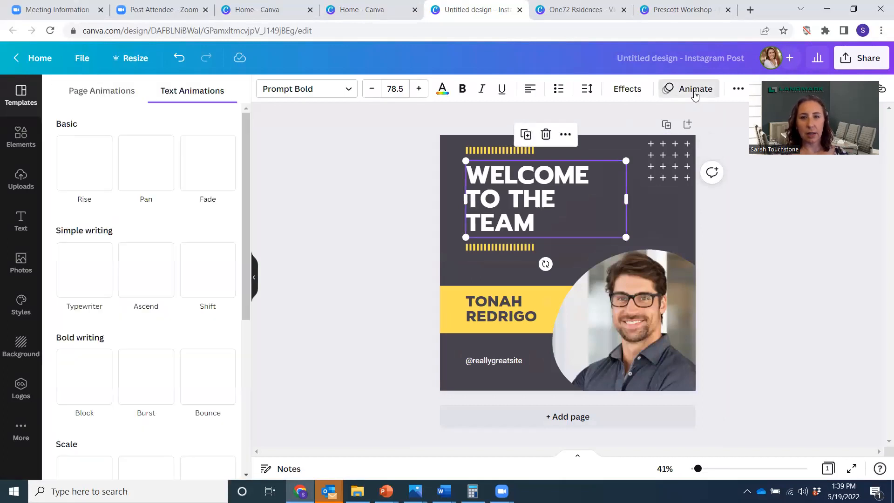
click(199, 180)
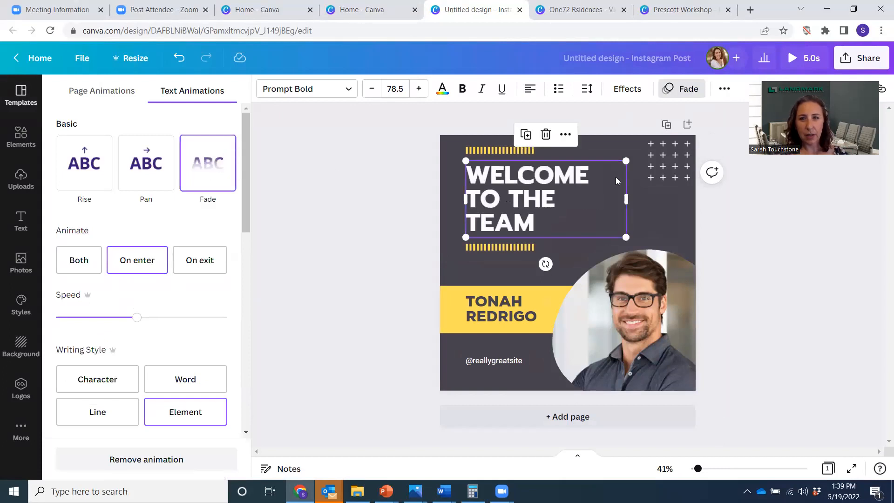
- Look over the heading's animation settings, additional formatting options and text effects
click(688, 91)
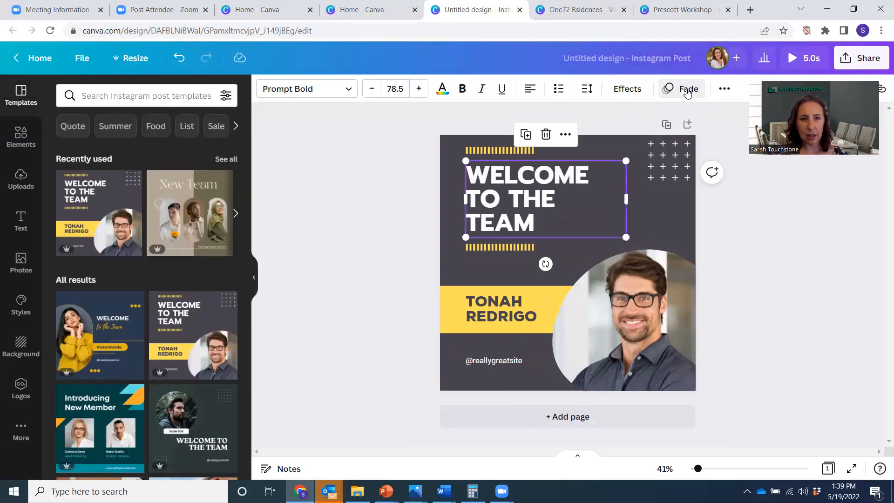
click(688, 91)
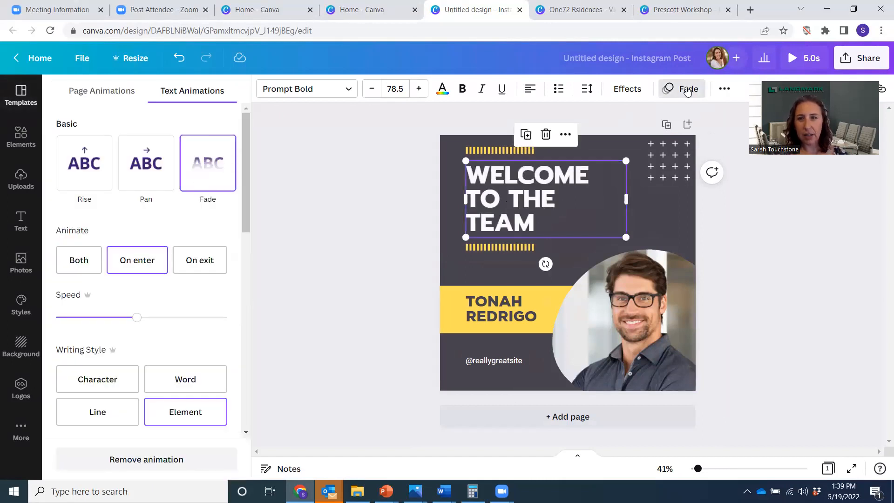
click(726, 90)
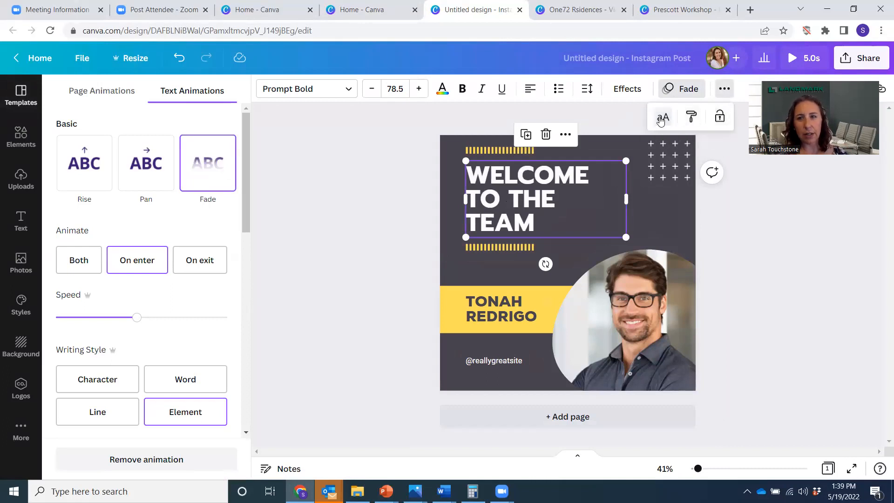
click(622, 91)
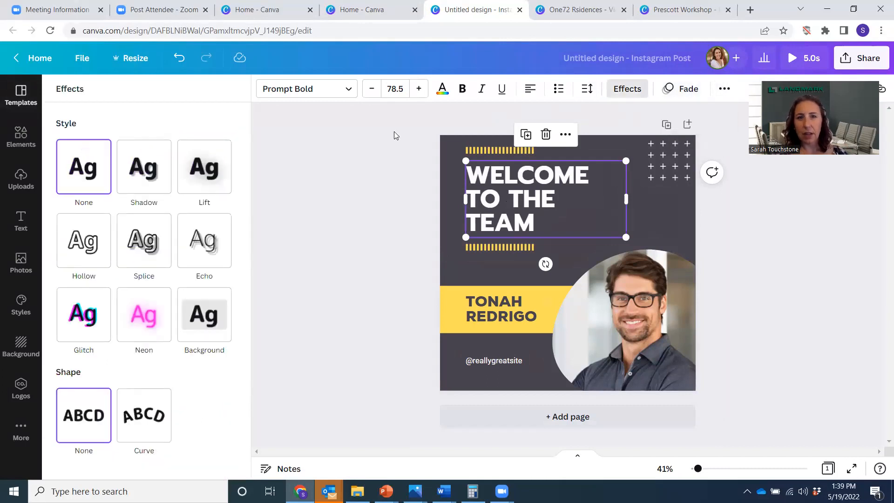
click(344, 143)
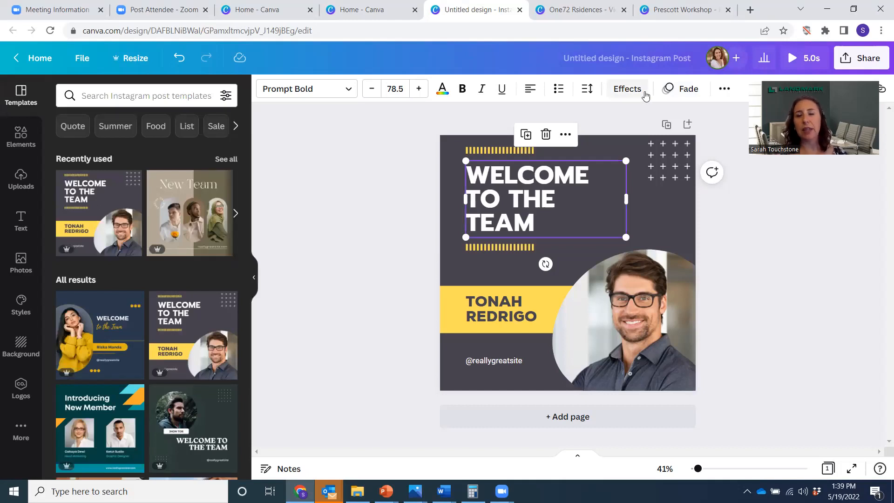
- Increase the speed of the heading's Fade animation to about two thirds of its range
click(681, 91)
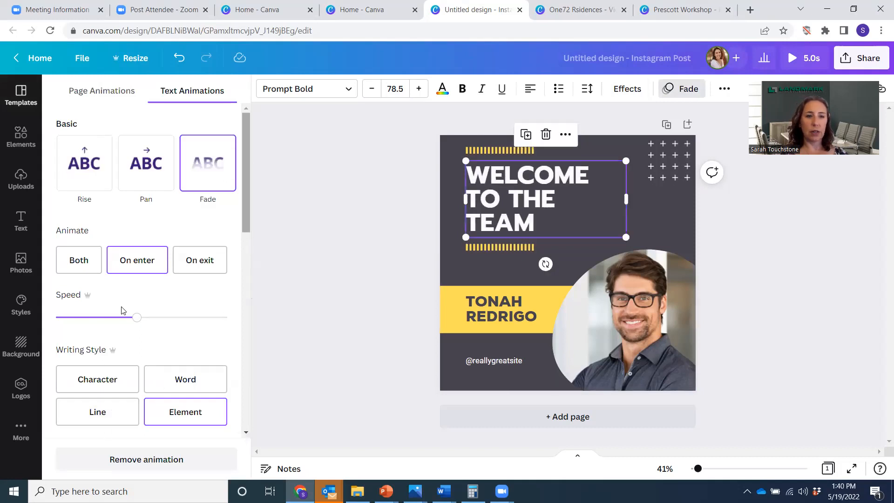
drag(135, 321, 150, 325)
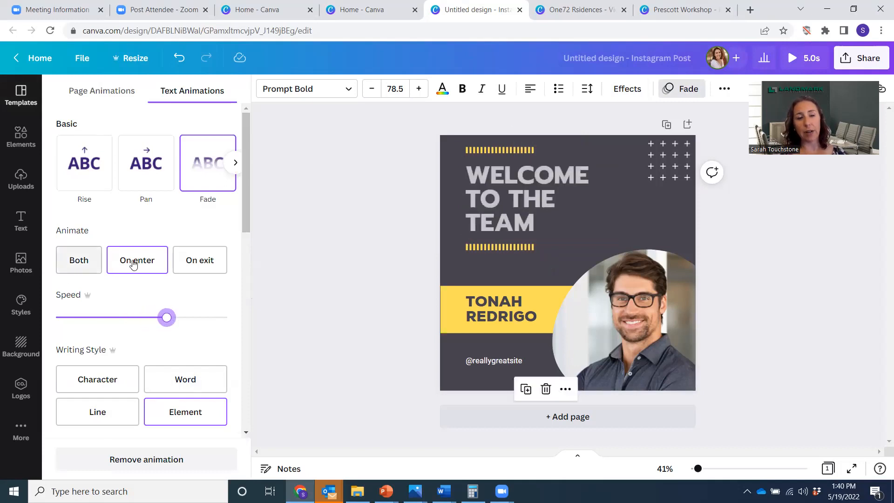
click(214, 261)
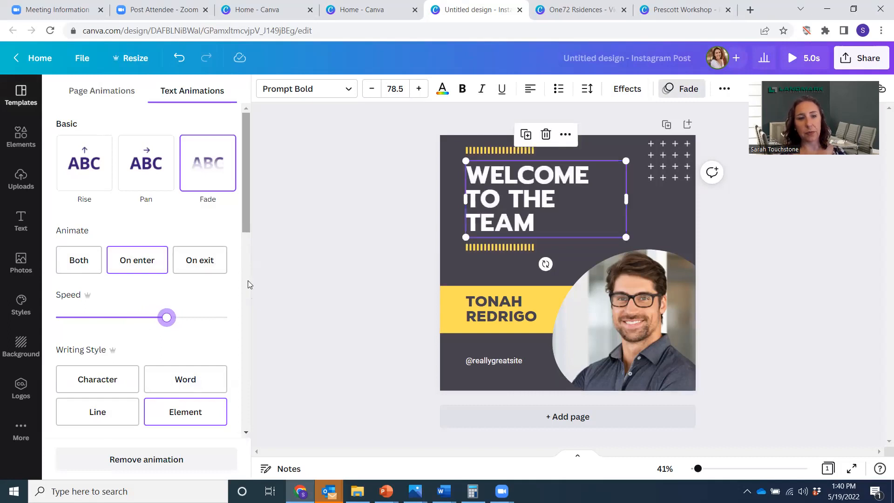
- Browse the other text animation categories for the heading, and play a full preview of the animated Instagram post
scroll(250, 294, down, 4)
scroll(265, 407, down, 3)
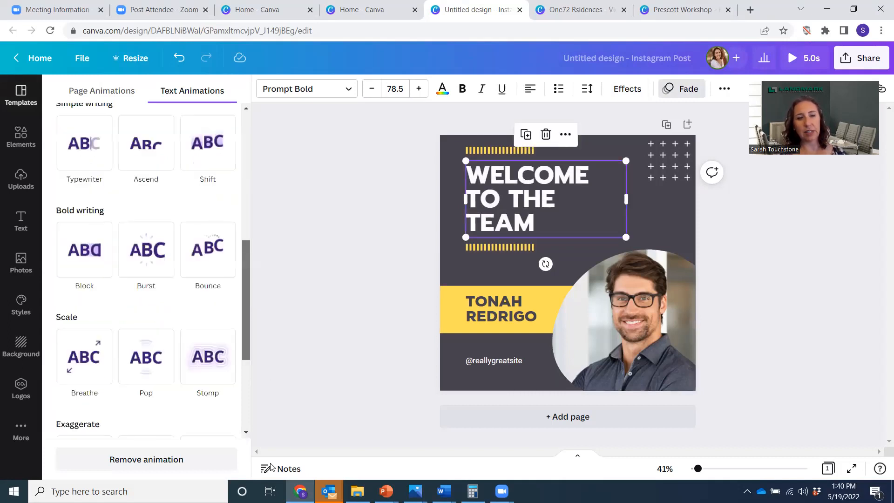
scroll(253, 393, down, 4)
scroll(236, 209, up, 11)
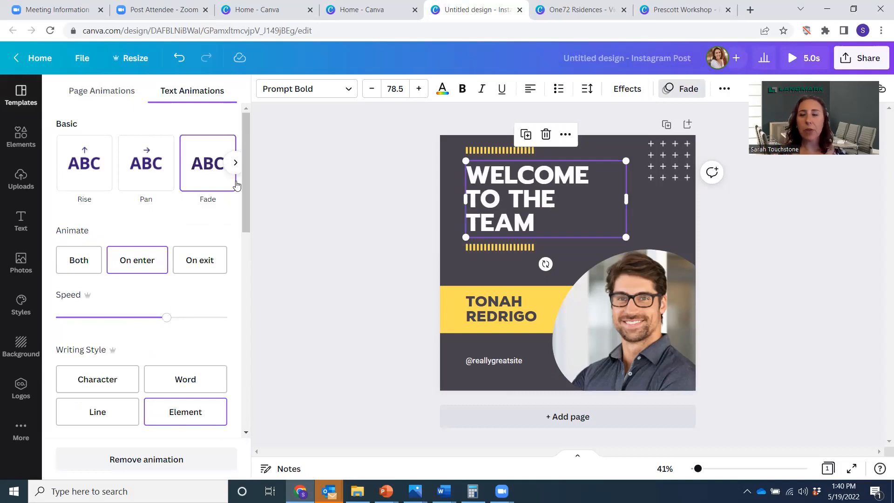
click(795, 65)
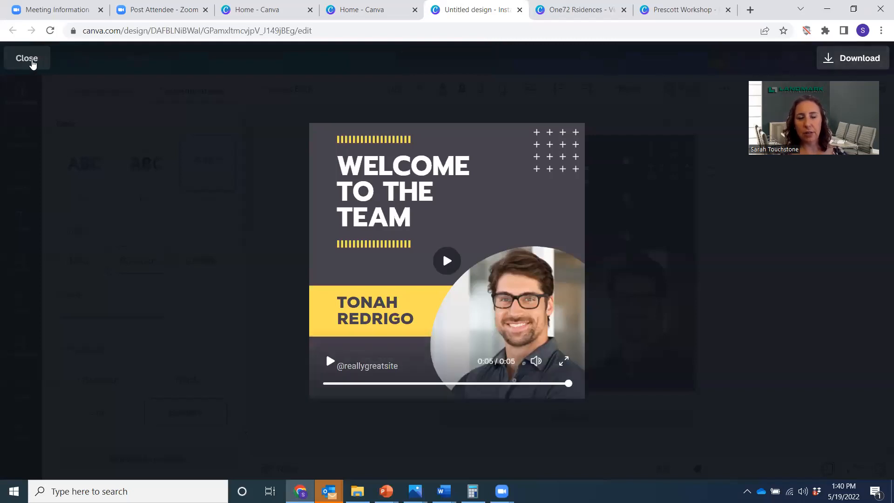
click(27, 59)
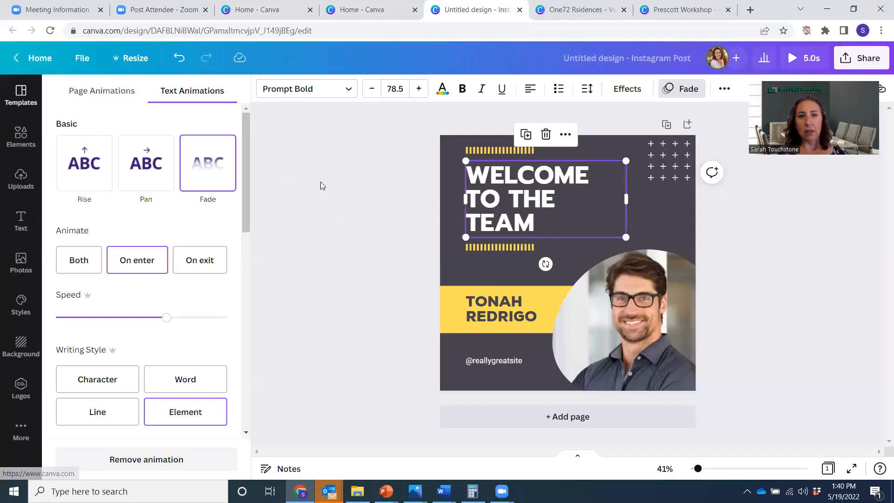